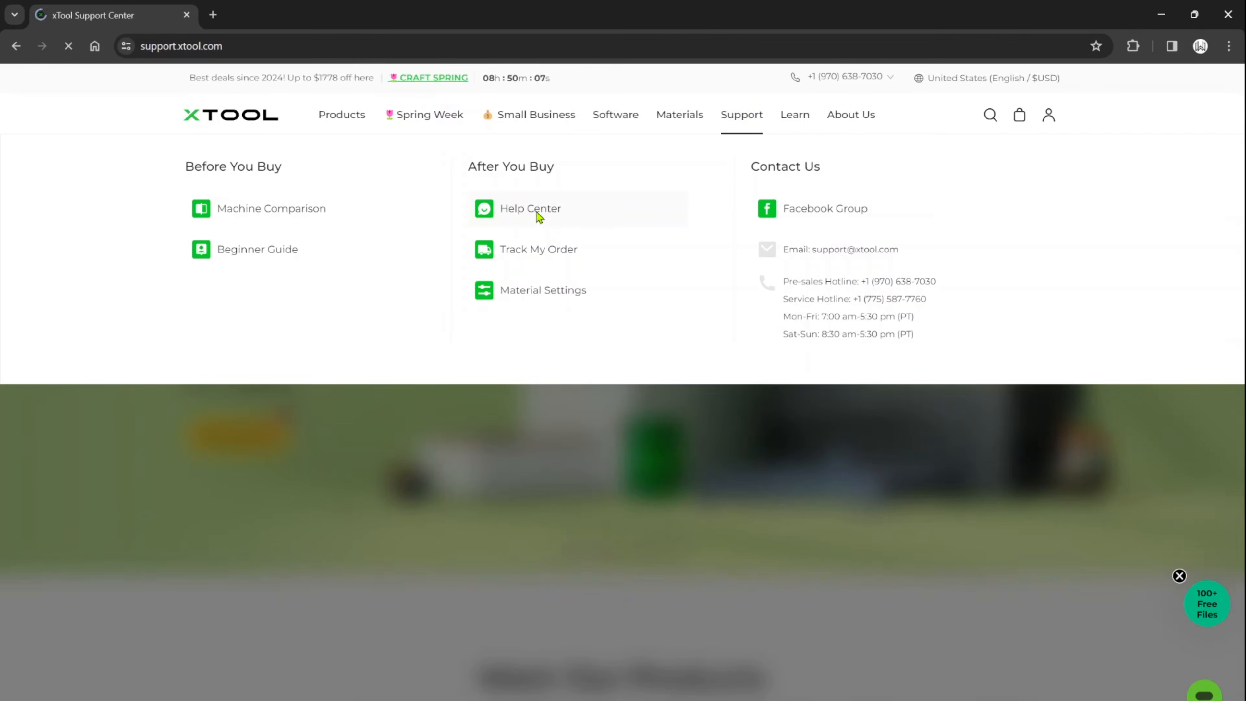
Find the xTool S1 support page and open its article "Operate xTool S1 with LightBurn".
scroll(336, 539, "down", 1)
scroll(336, 539, "down", 2)
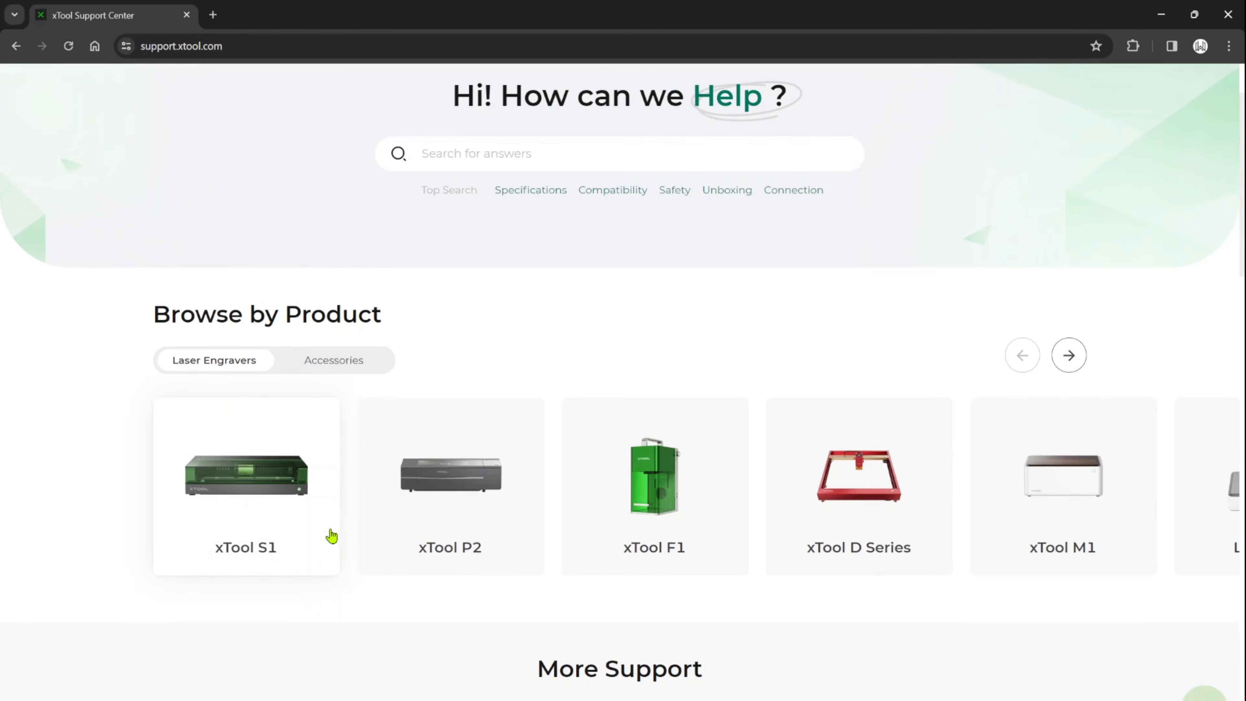
left_click(278, 475)
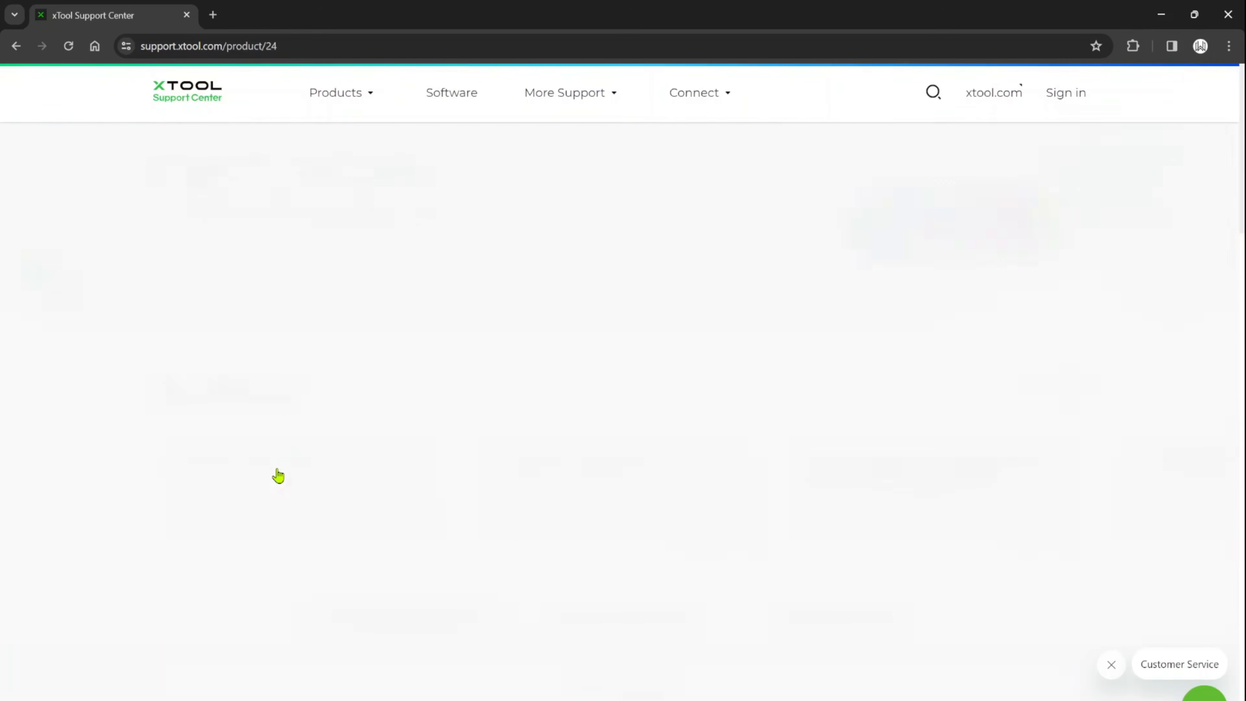
scroll(533, 518, "down", 1)
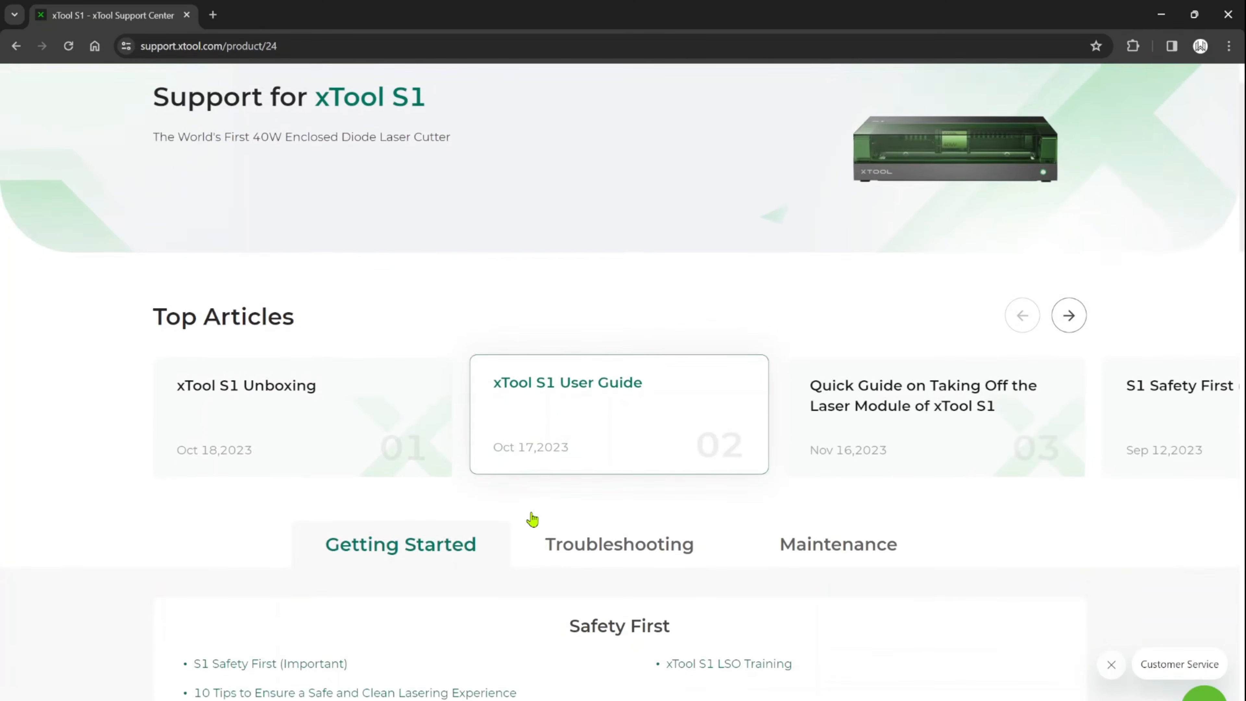
scroll(533, 519, "down", 14)
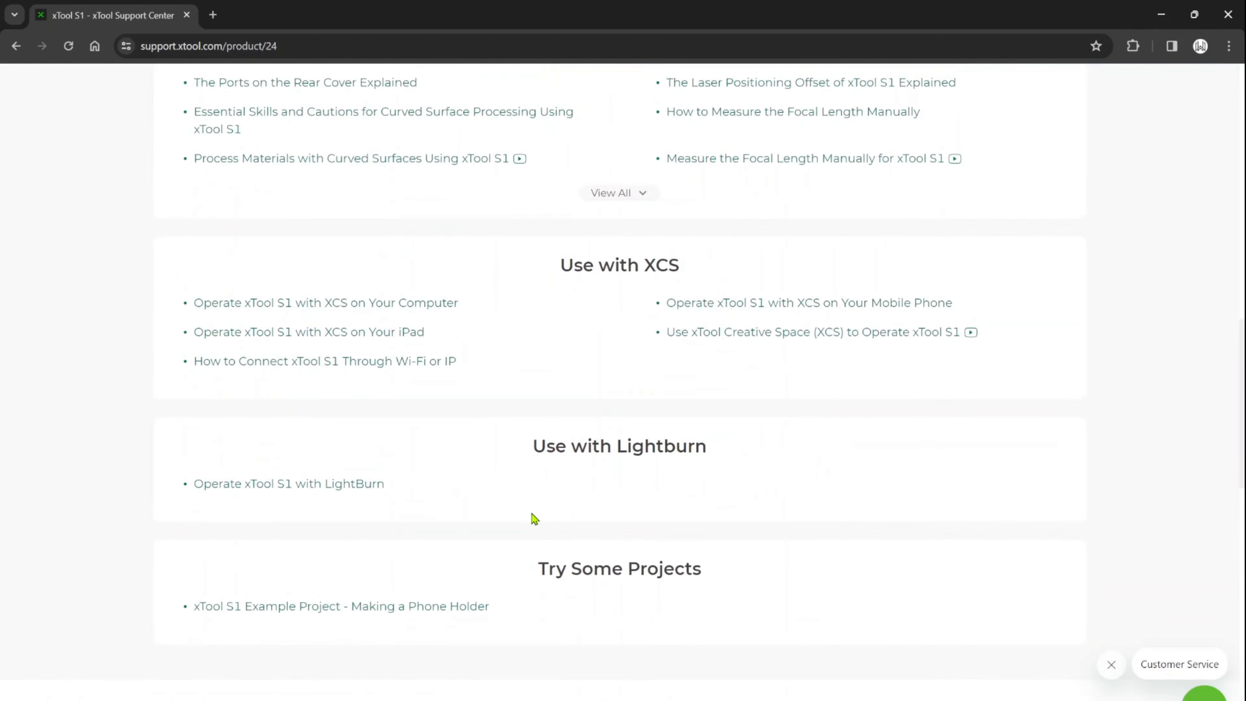
left_click(346, 471)
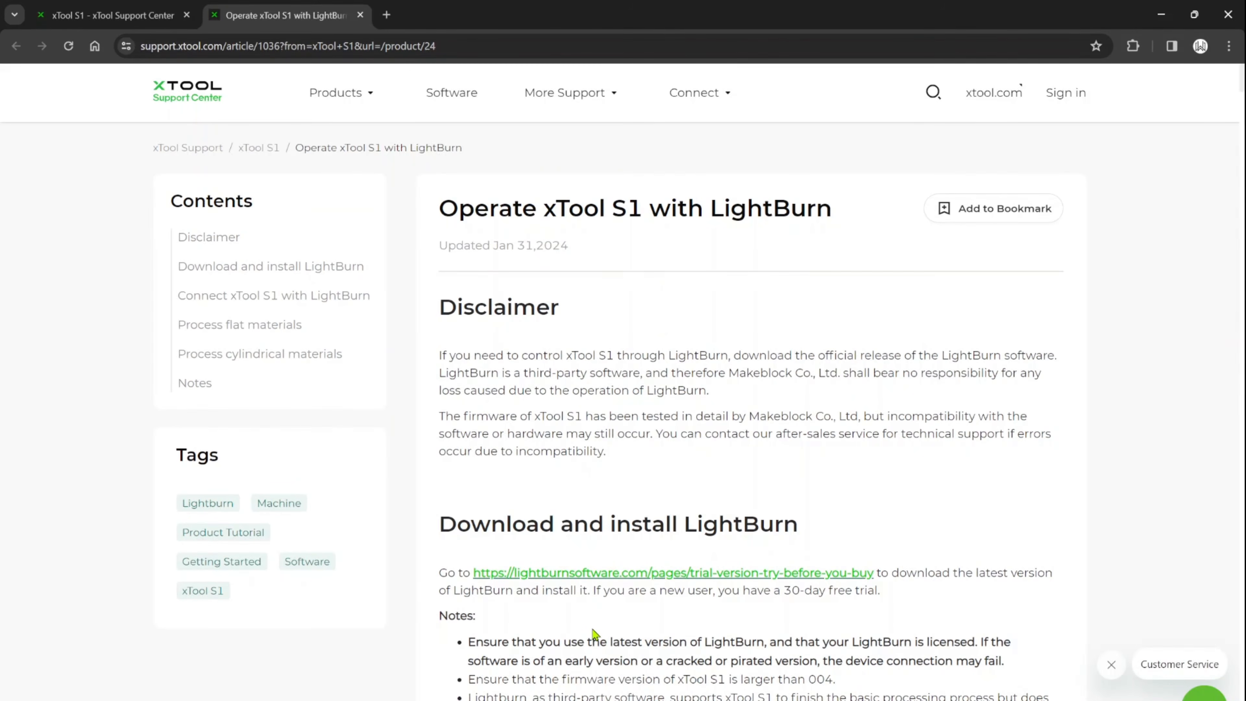
Download the xTOOL_S1_V2.lbdev configuration file from the article's section on connecting the xTool S1 with LightBurn.
scroll(687, 599, "down", 8)
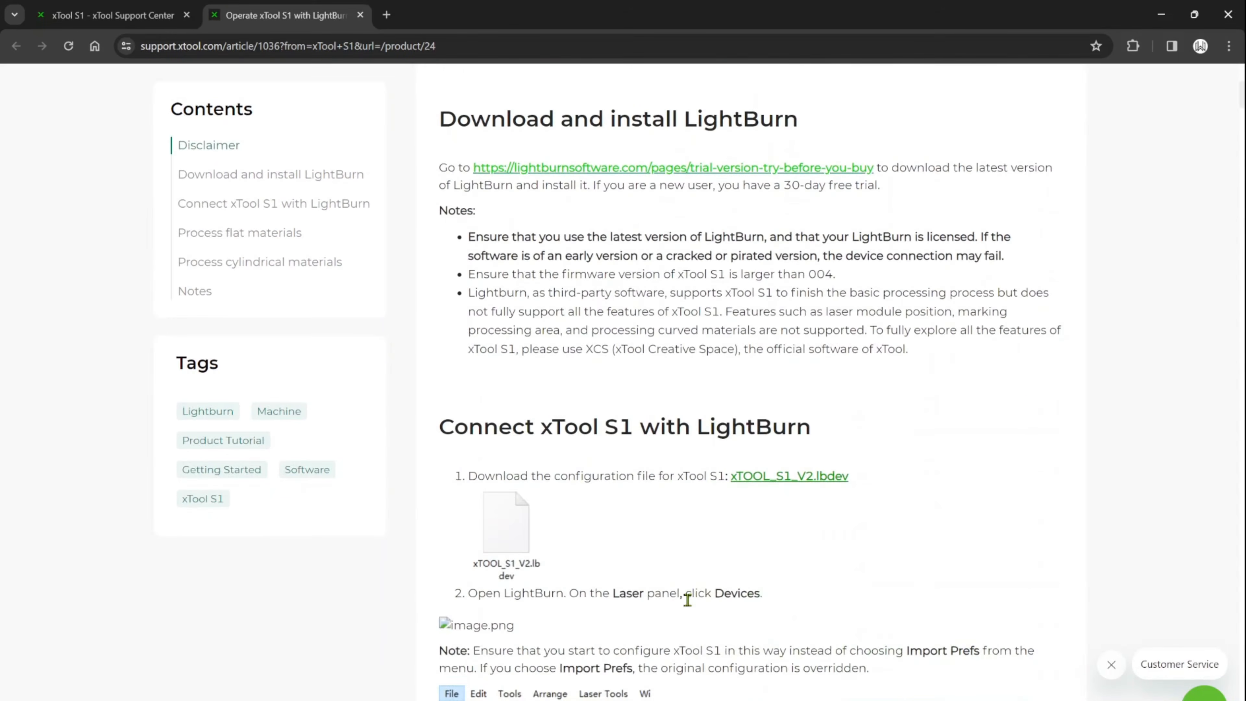
scroll(687, 599, "down", 3)
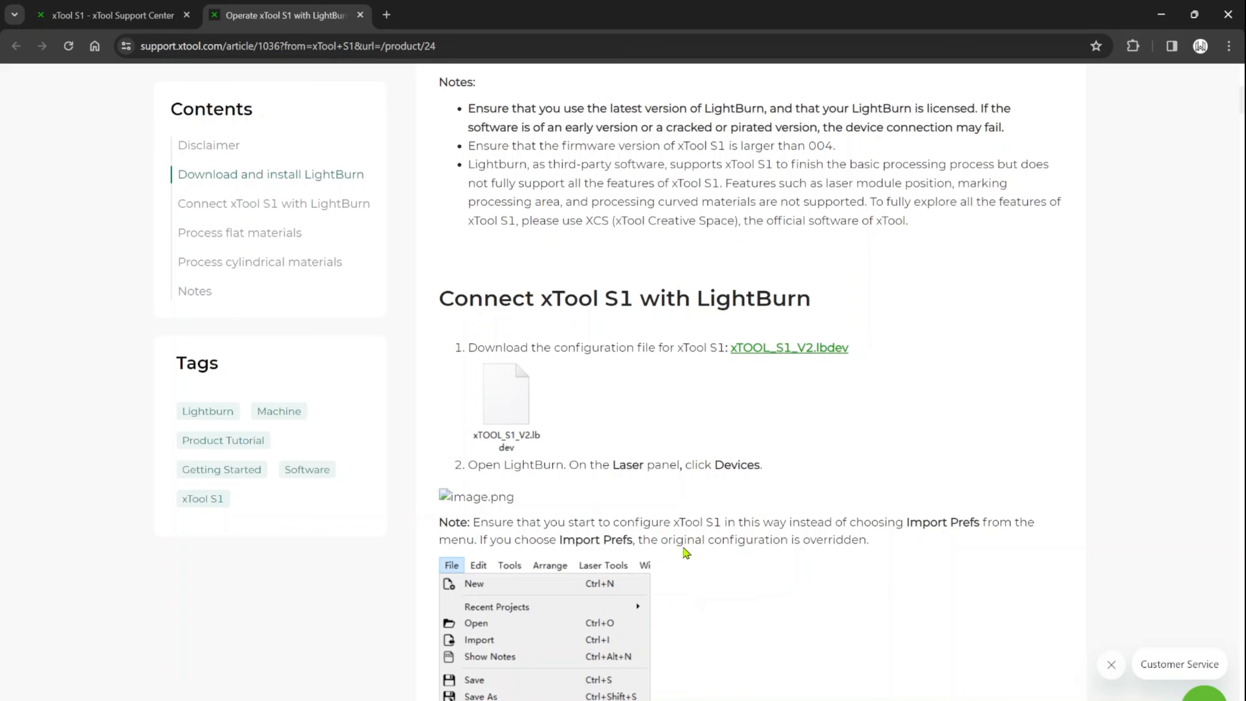
scroll(595, 412, "up", 1)
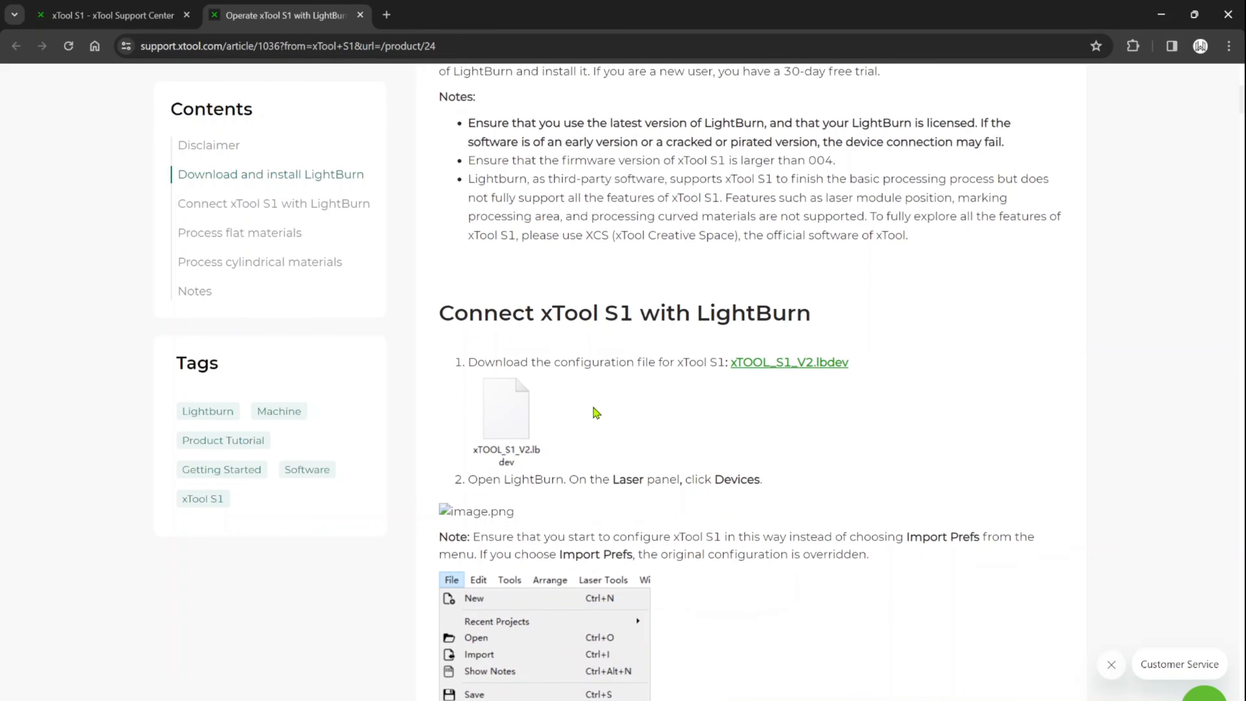
left_click(798, 365)
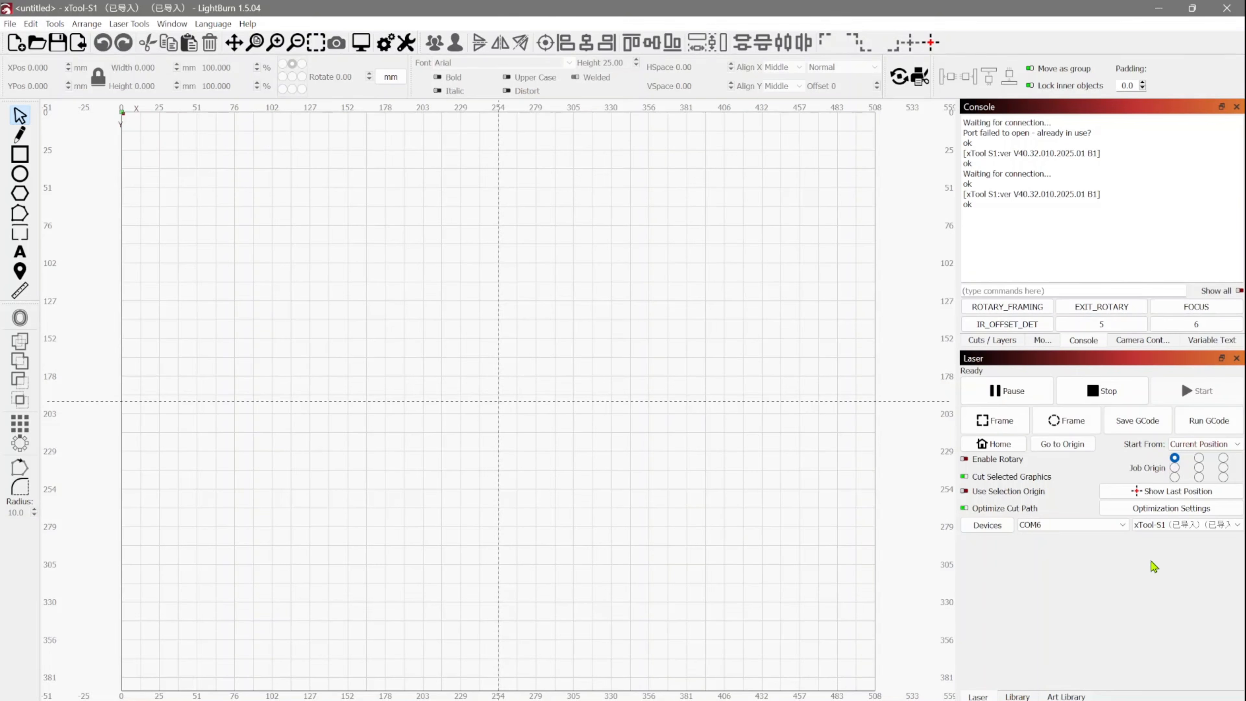
In LightBurn, import the device profile "xTOOL_S1_V2 (2).lbdev" from the Downloads folder into the device list.
left_click(999, 530)
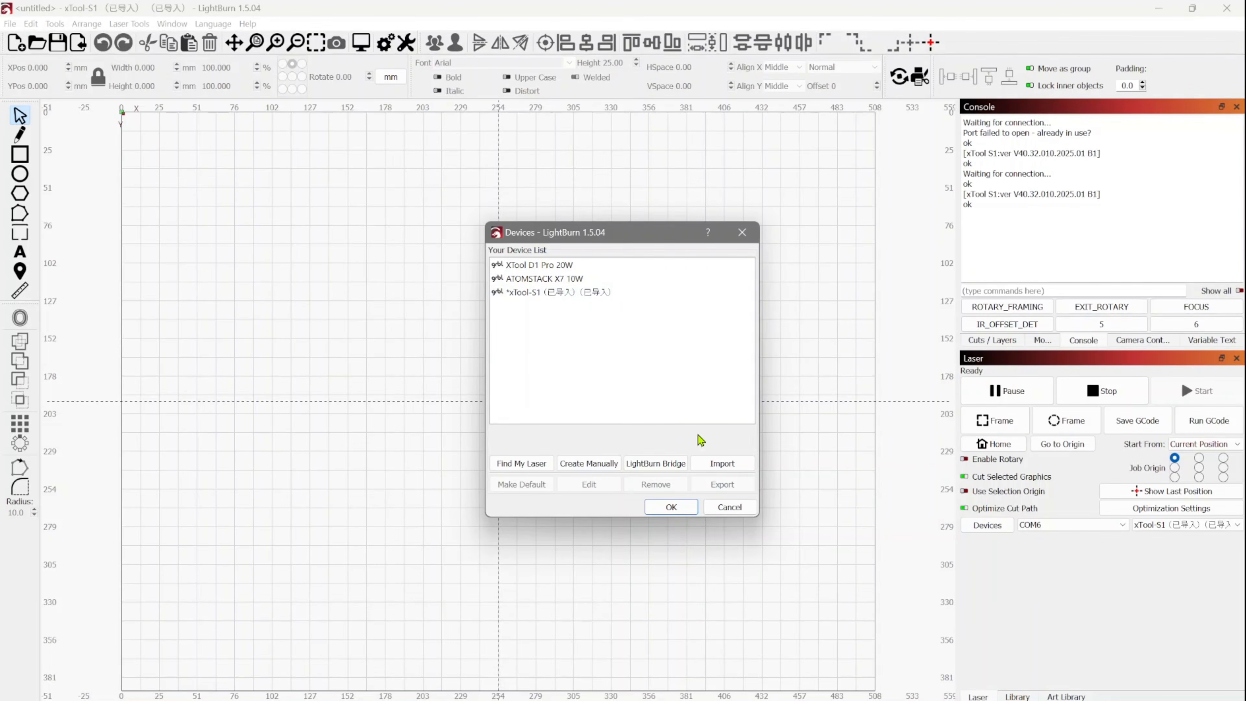
left_click(721, 464)
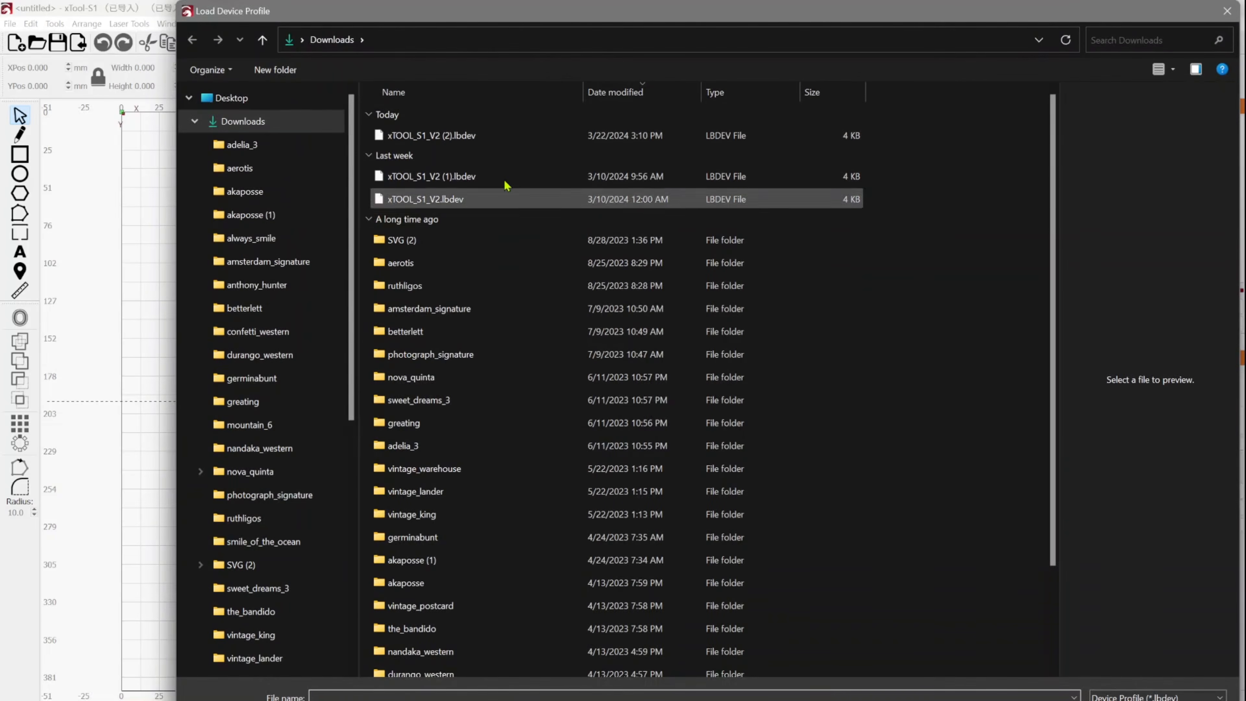
double_click(466, 143)
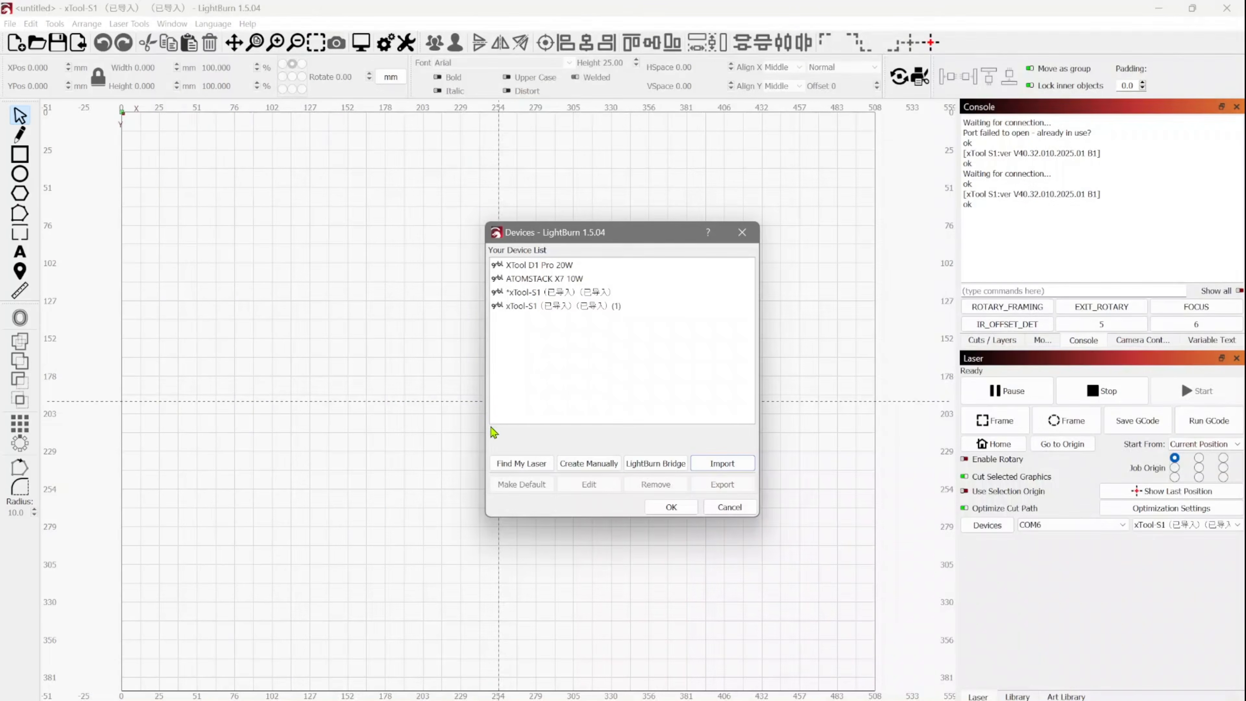
Edit the newly imported xTool-S1 (1) profile as a GRBL Serial/USB device with a work area of 498 mm in X and 319 mm in Y.
double_click(585, 310)
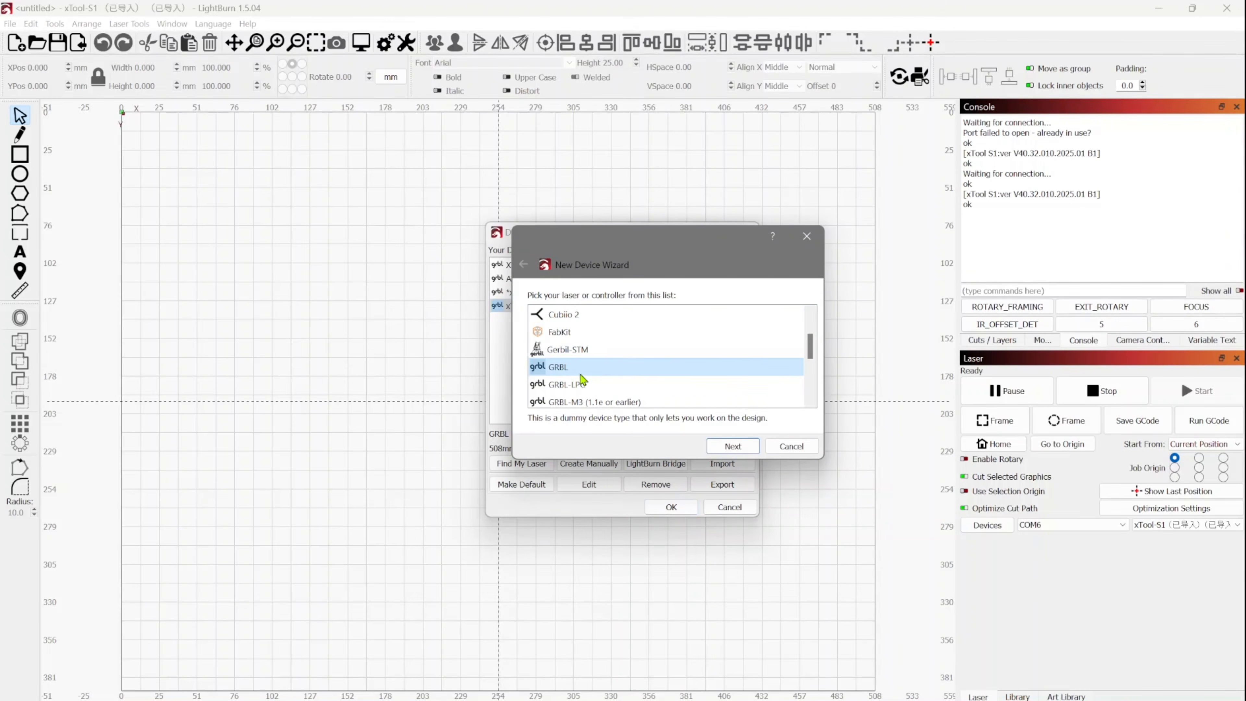
left_click(729, 446)
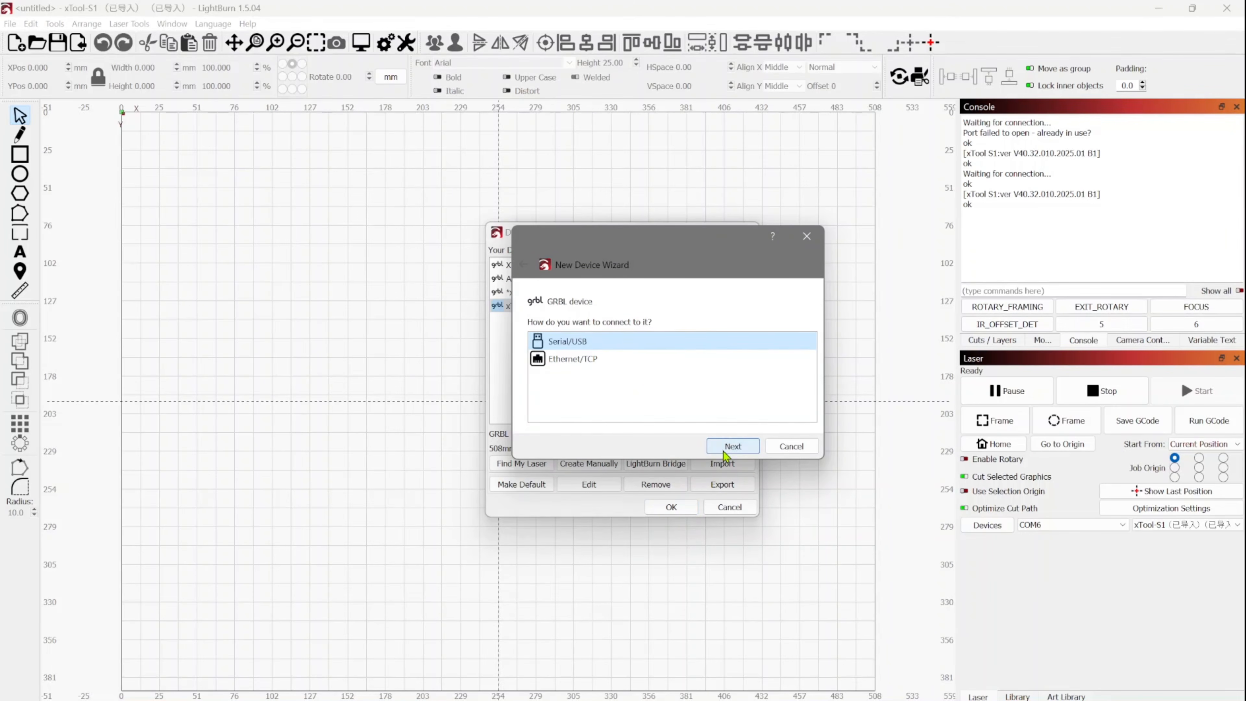
left_click(722, 452)
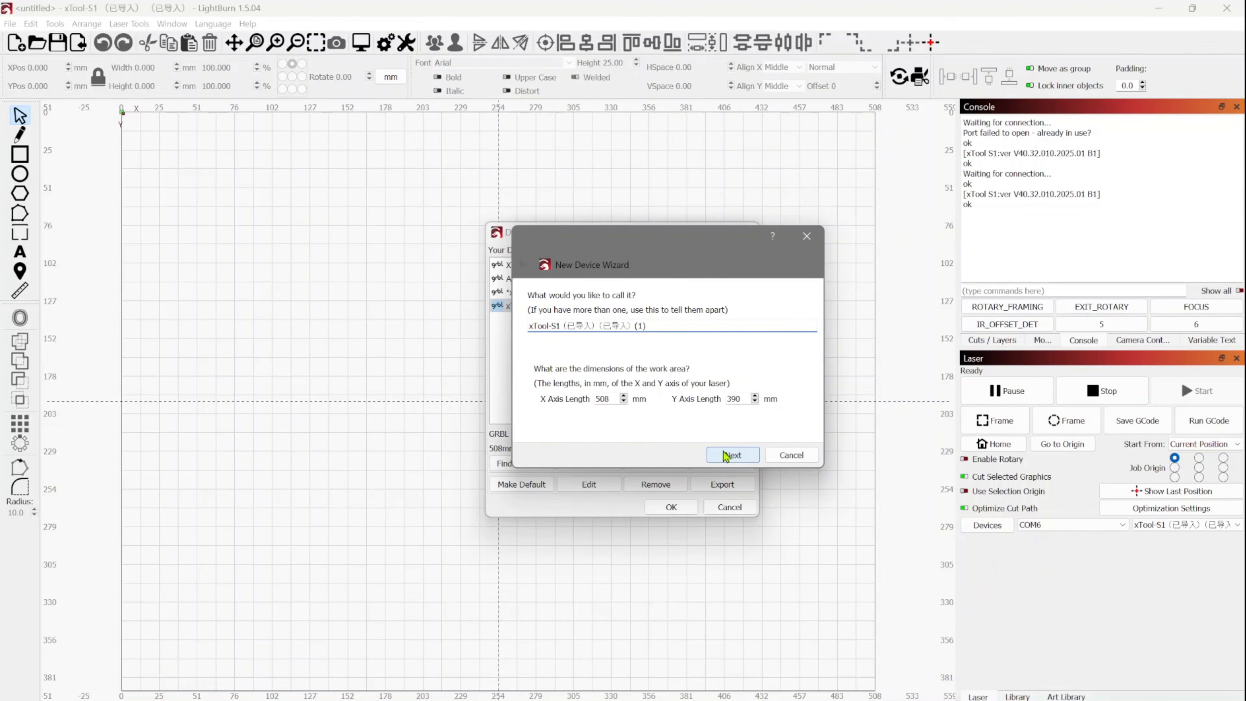
left_click(612, 400)
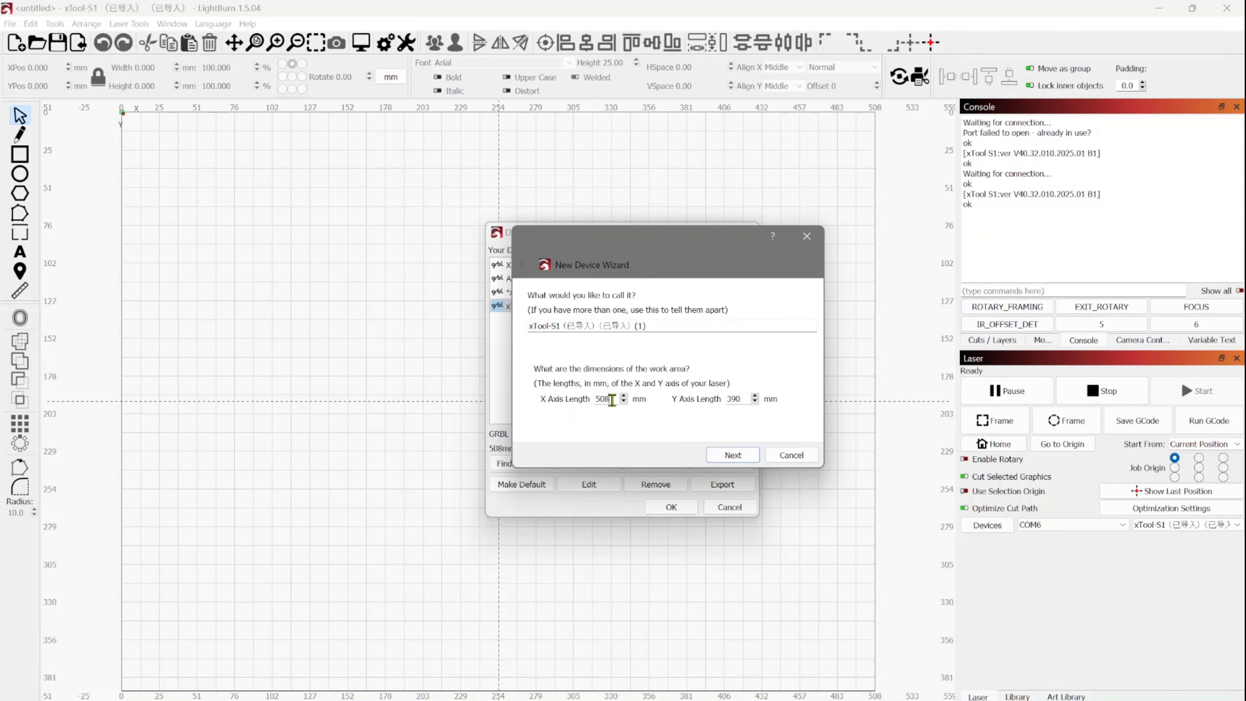
left_click_drag(611, 399, 560, 398)
type("4")
left_click_drag(741, 399, 702, 401)
type("3")
left_click(750, 456)
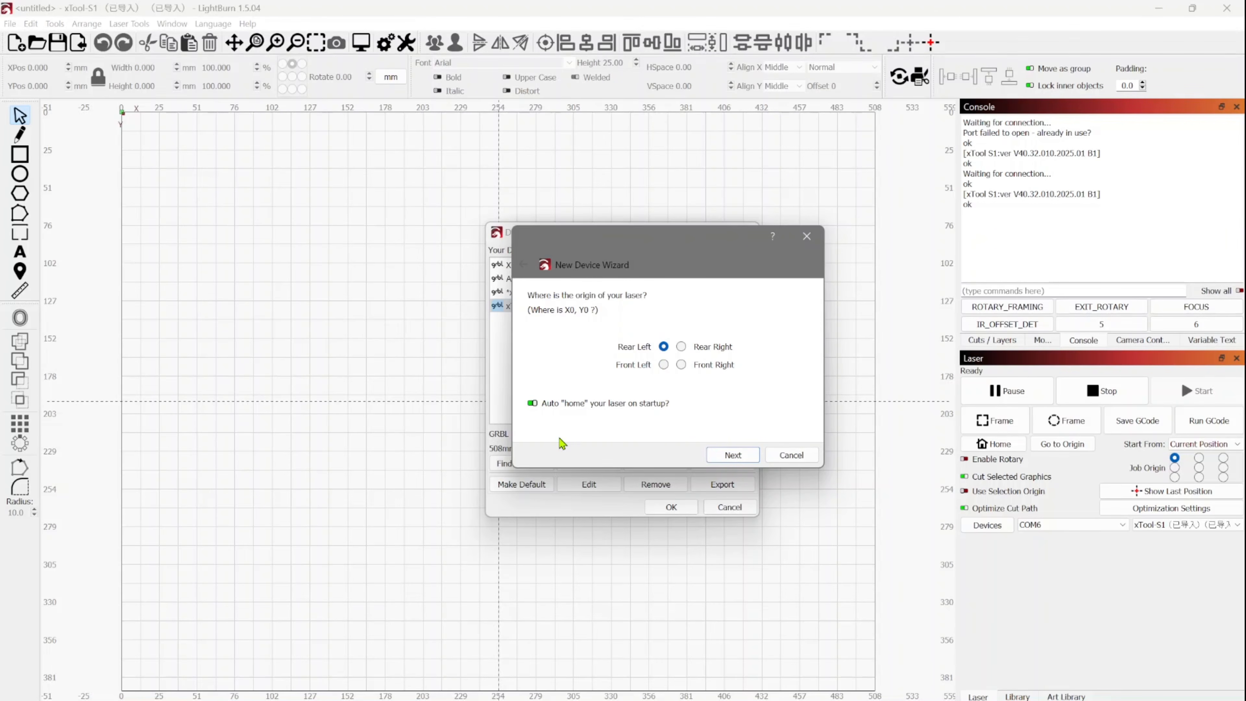
Keep the origin at rear left, turn off auto-home on startup, and finish the device wizard.
left_click(532, 403)
left_click(732, 454)
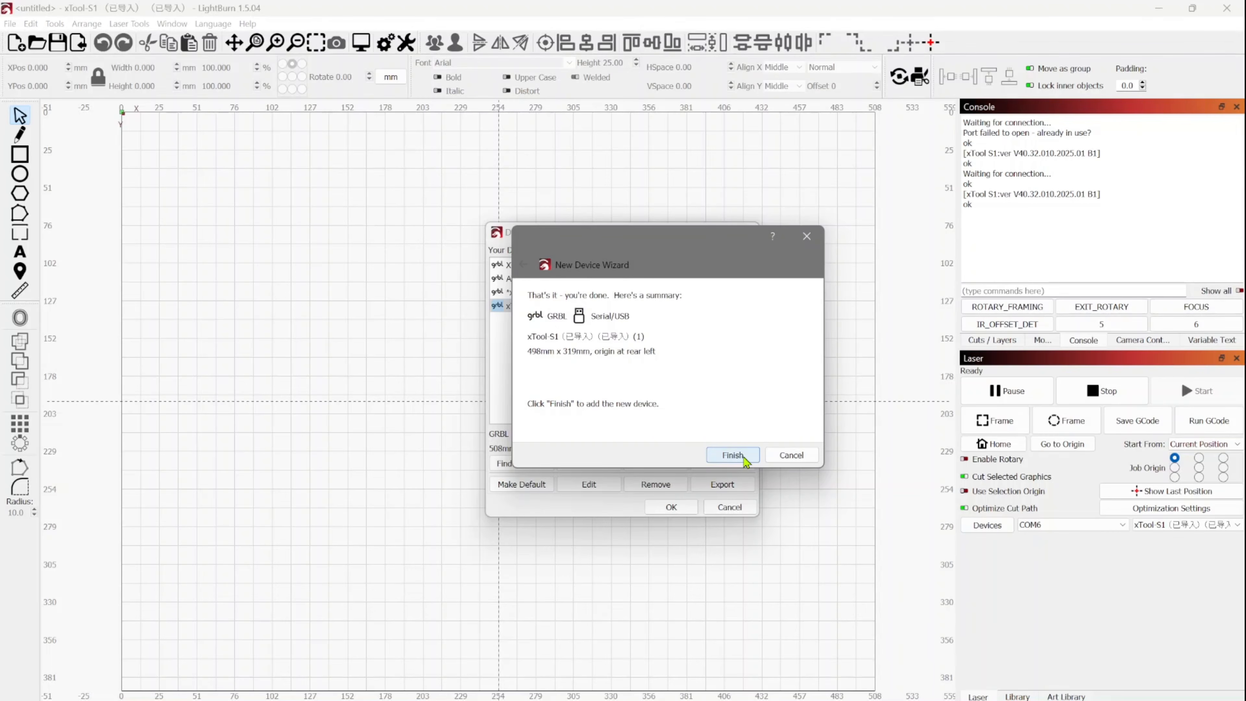
left_click(733, 455)
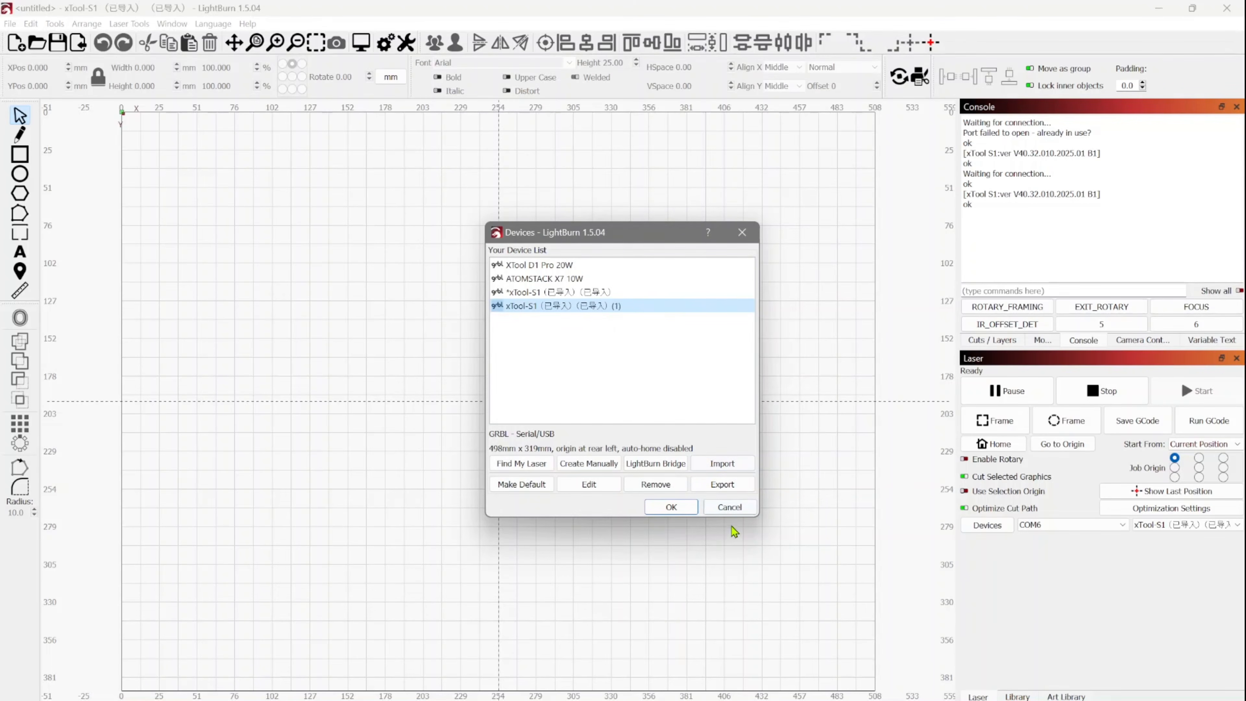
Accept the device list and make the imported xTool-S1 (1) profile the active laser.
left_click(680, 511)
left_click(1139, 525)
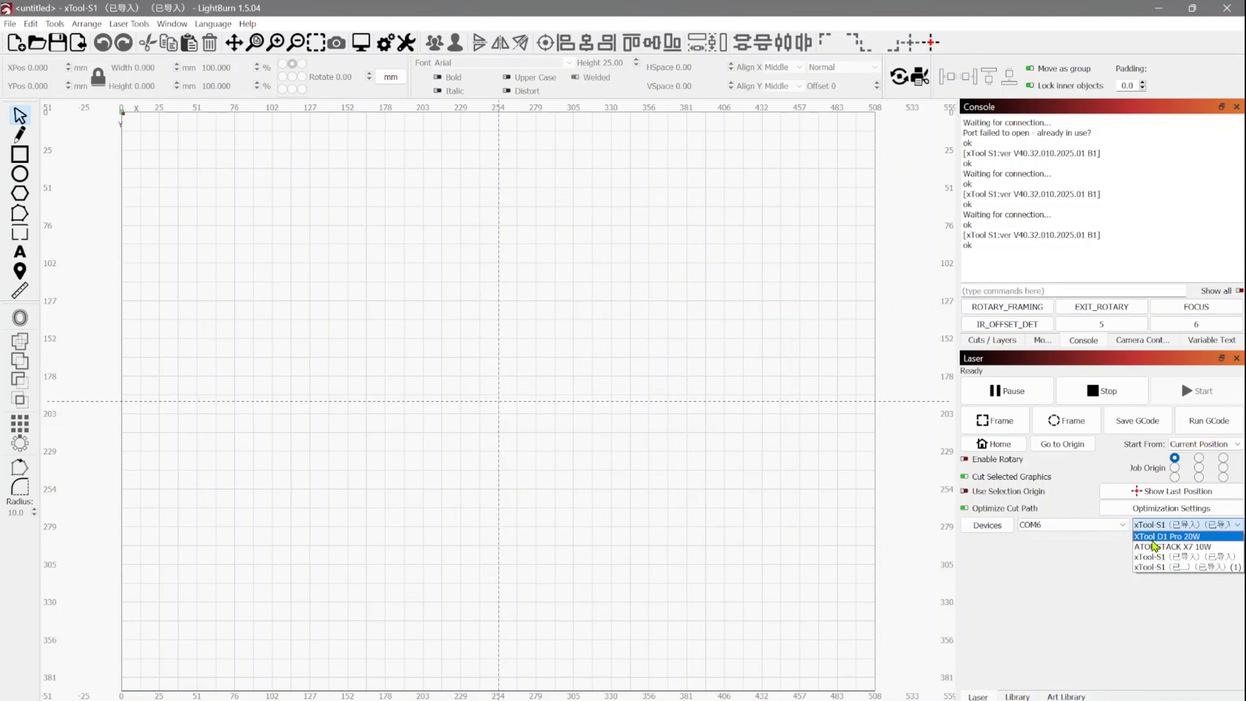
left_click(1167, 567)
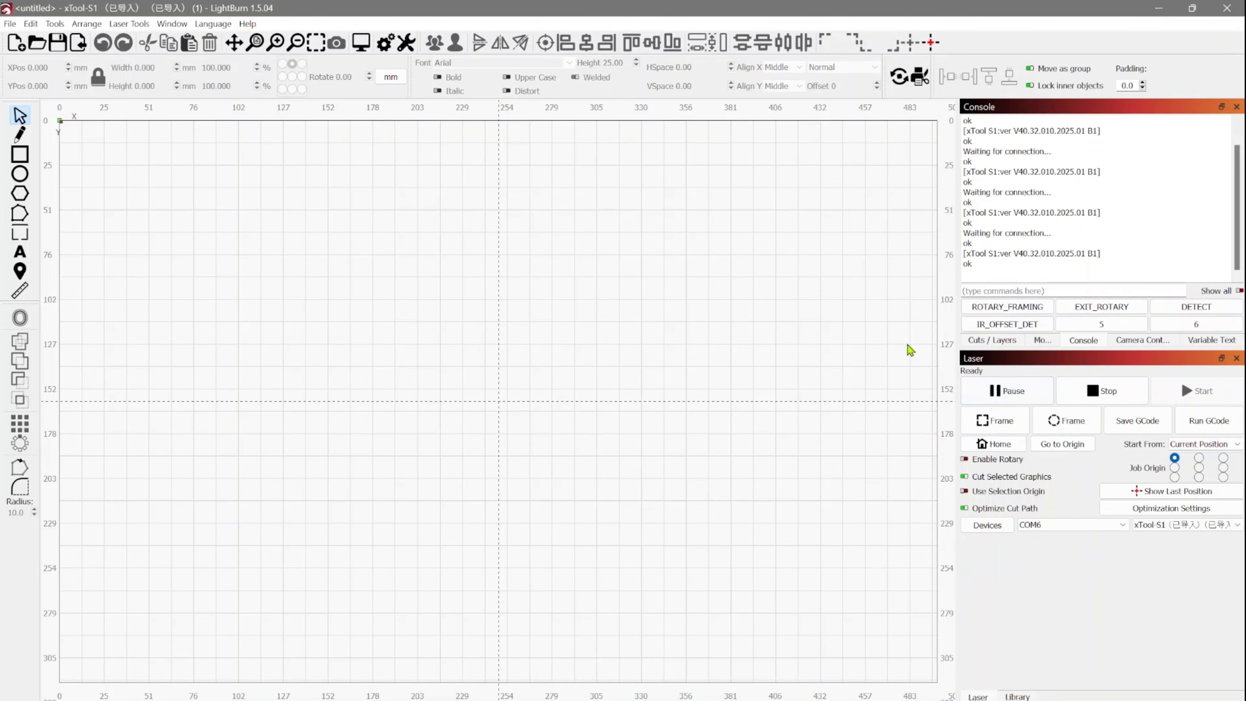
In the device settings, enable the Z axis, relative Z moves only, the pointer offset and the job checklist.
left_click(406, 43)
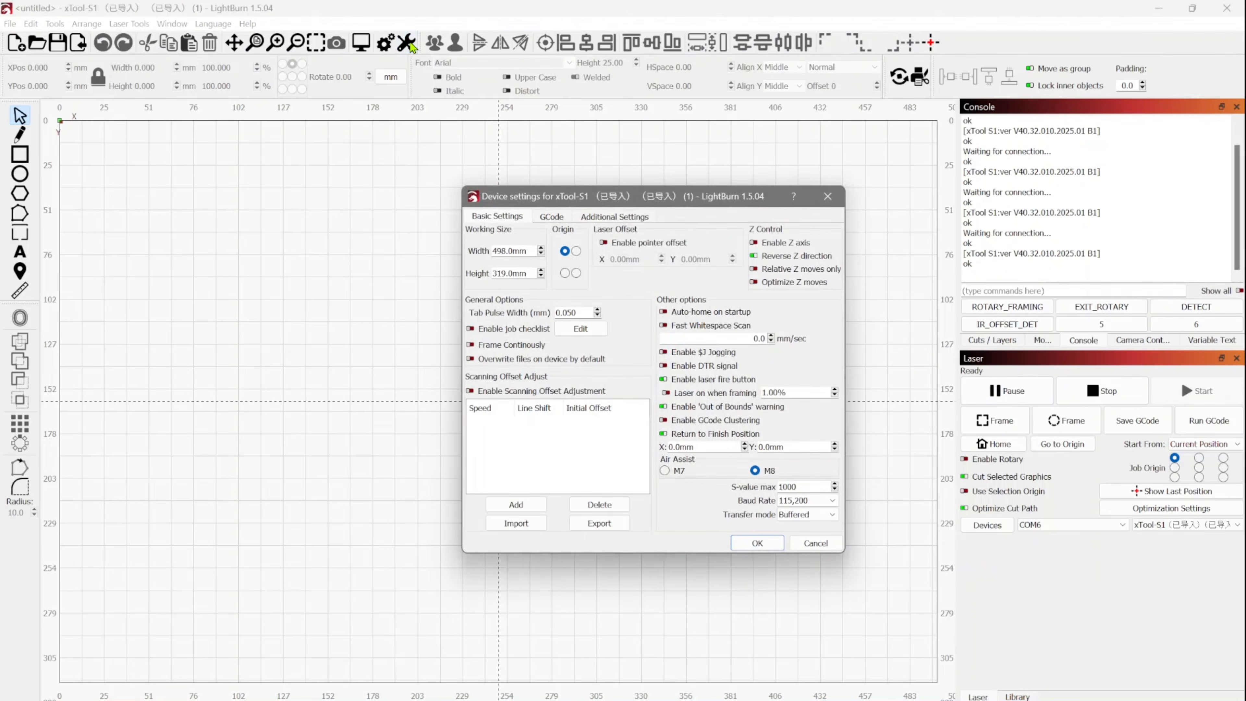
left_click(760, 249)
left_click(756, 271)
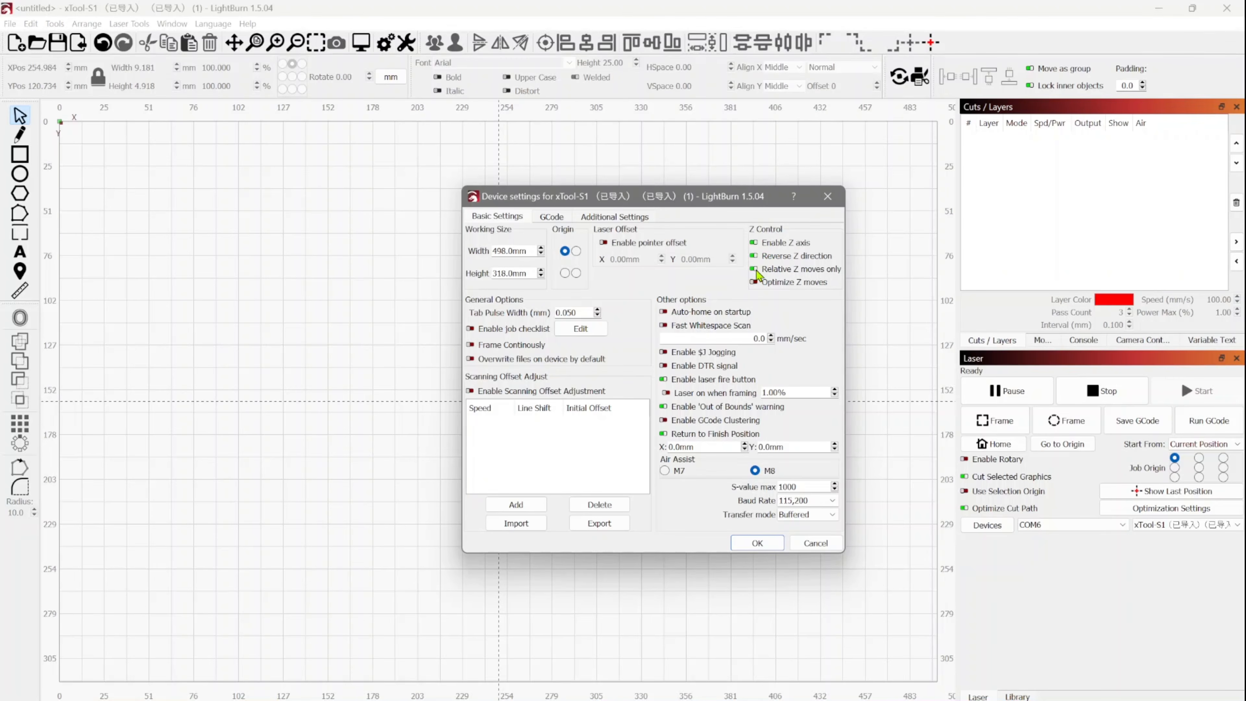
left_click(607, 246)
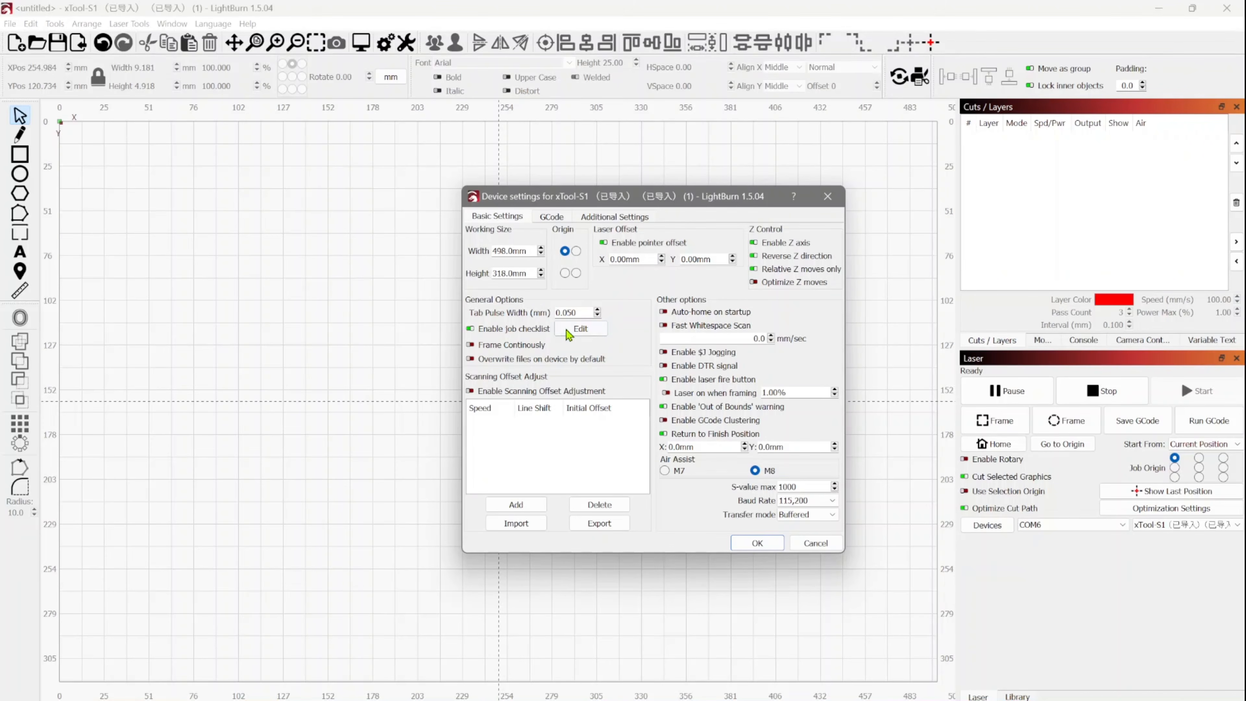
Add the job checklist reminders "CHECK FOCUS" and "CHECK SETTINGS", and save the device settings.
left_click(577, 335)
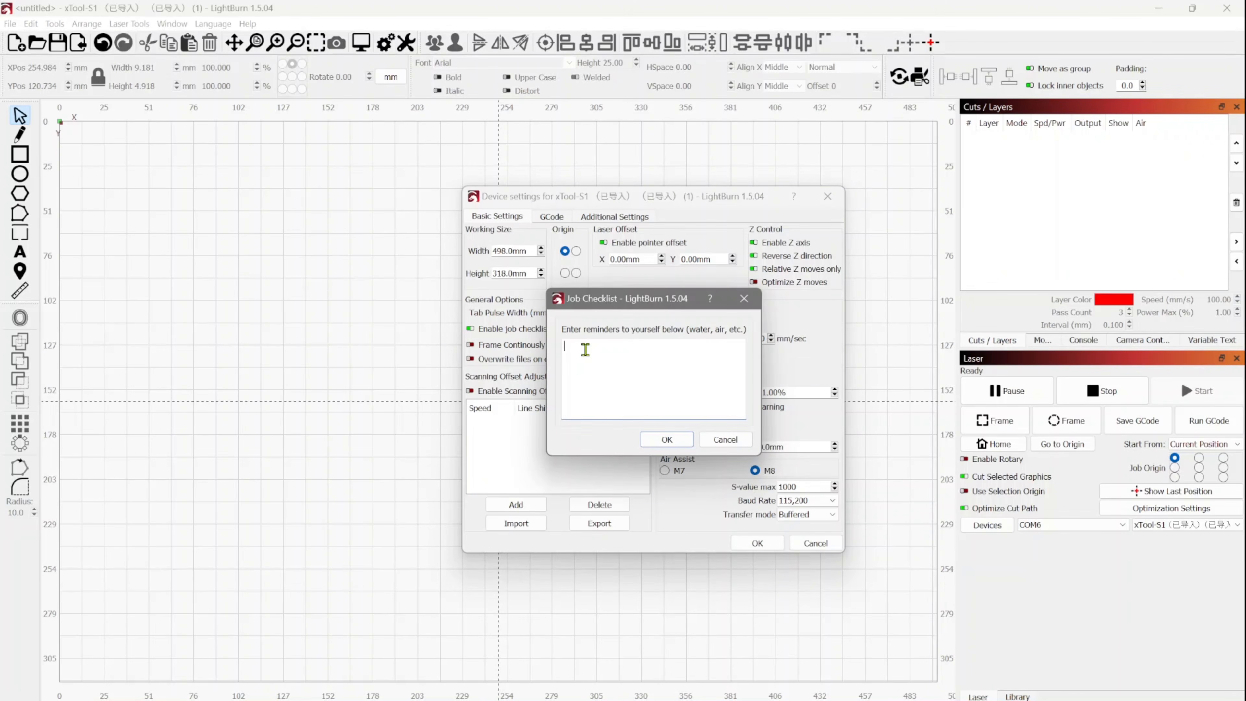
type("CH")
type("K SETTING")
left_click(667, 439)
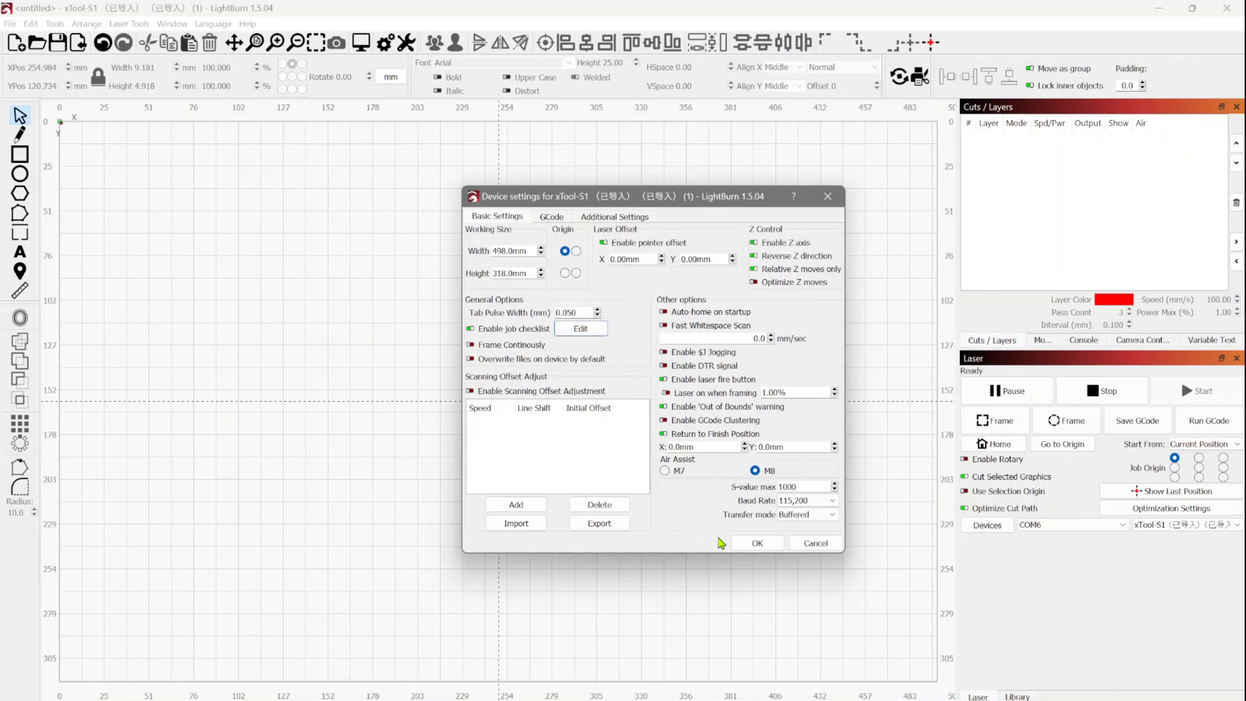
left_click(750, 544)
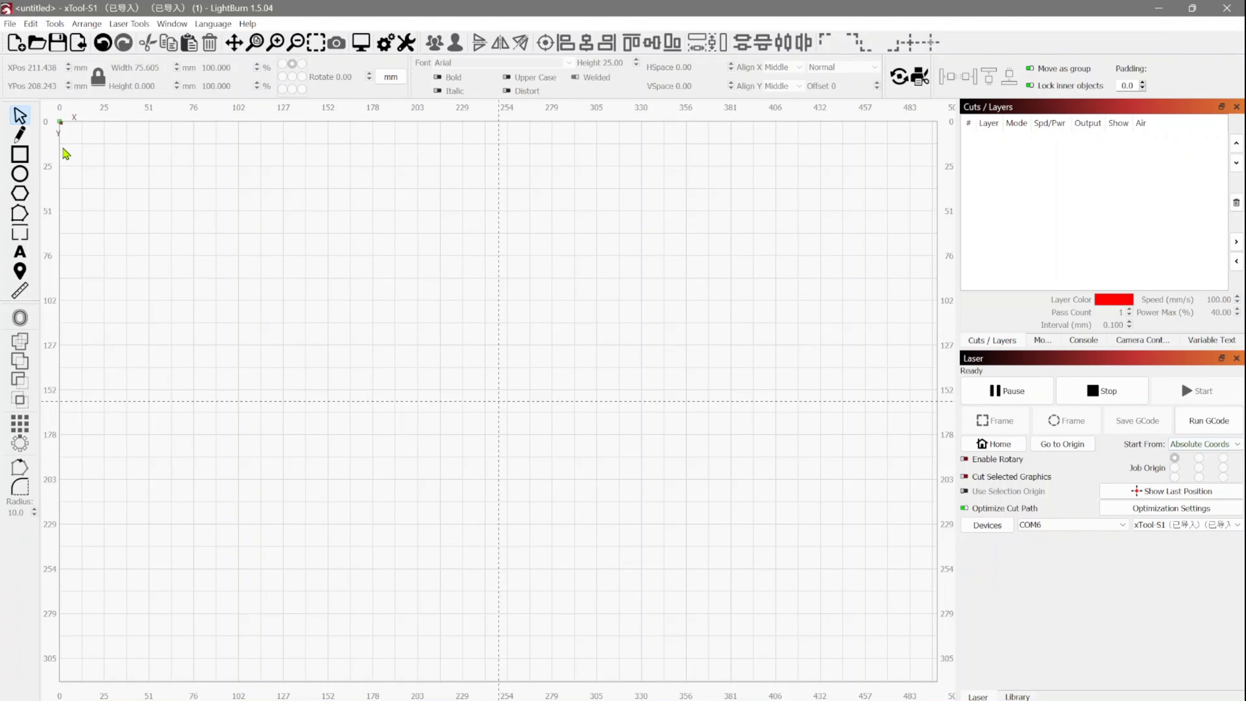
Draw a horizontal line about 89 mm long and frame it with the laser over the wood piece.
left_click(25, 141)
left_click(414, 551)
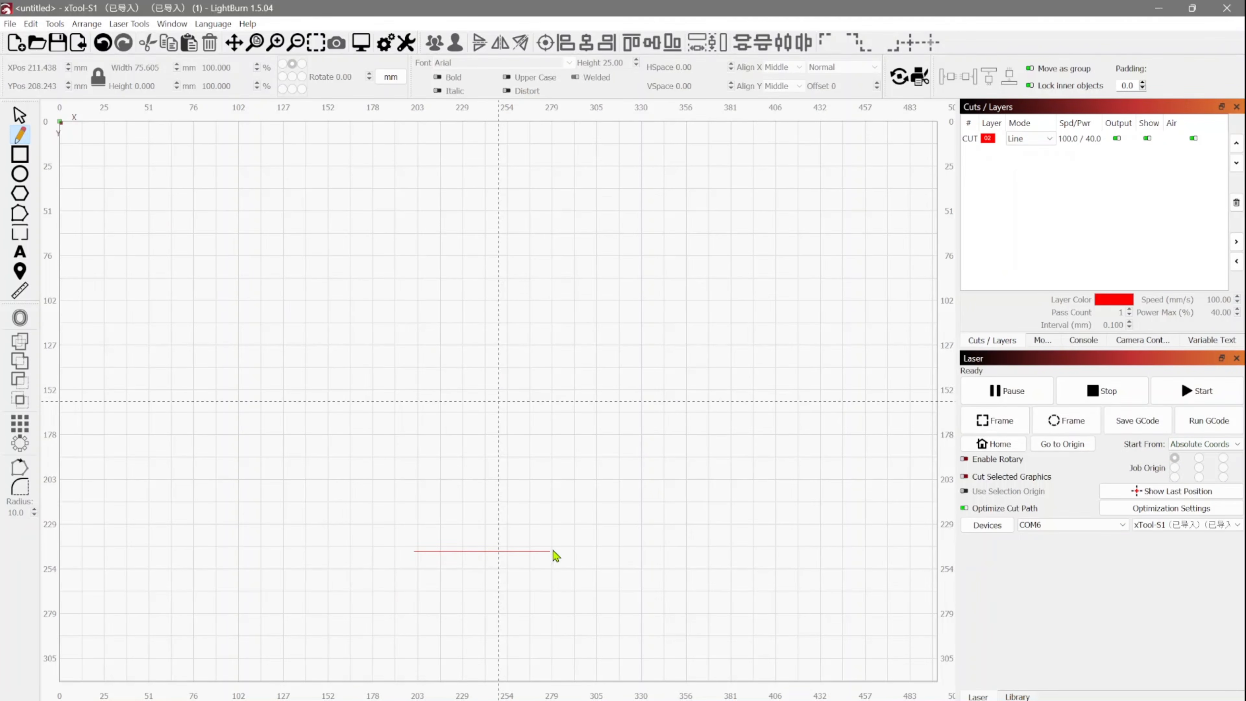
left_click(571, 551)
key("ctrl+z")
left_click(994, 421)
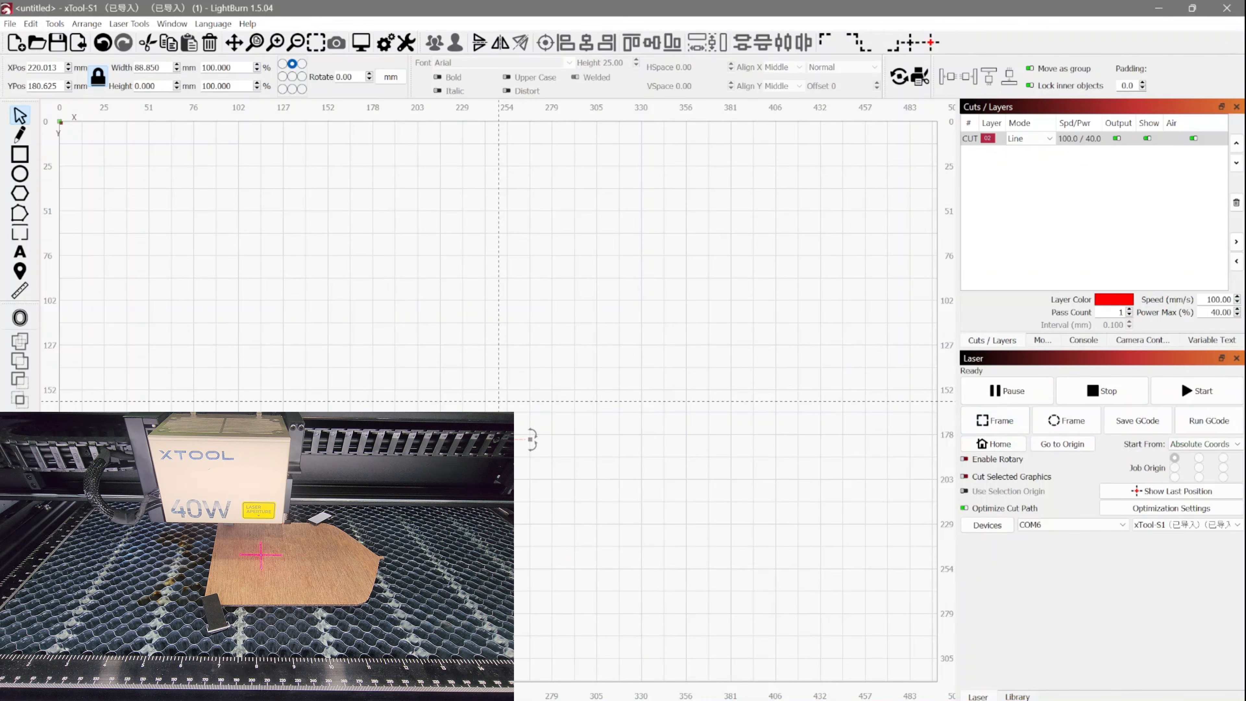
left_click(1013, 425)
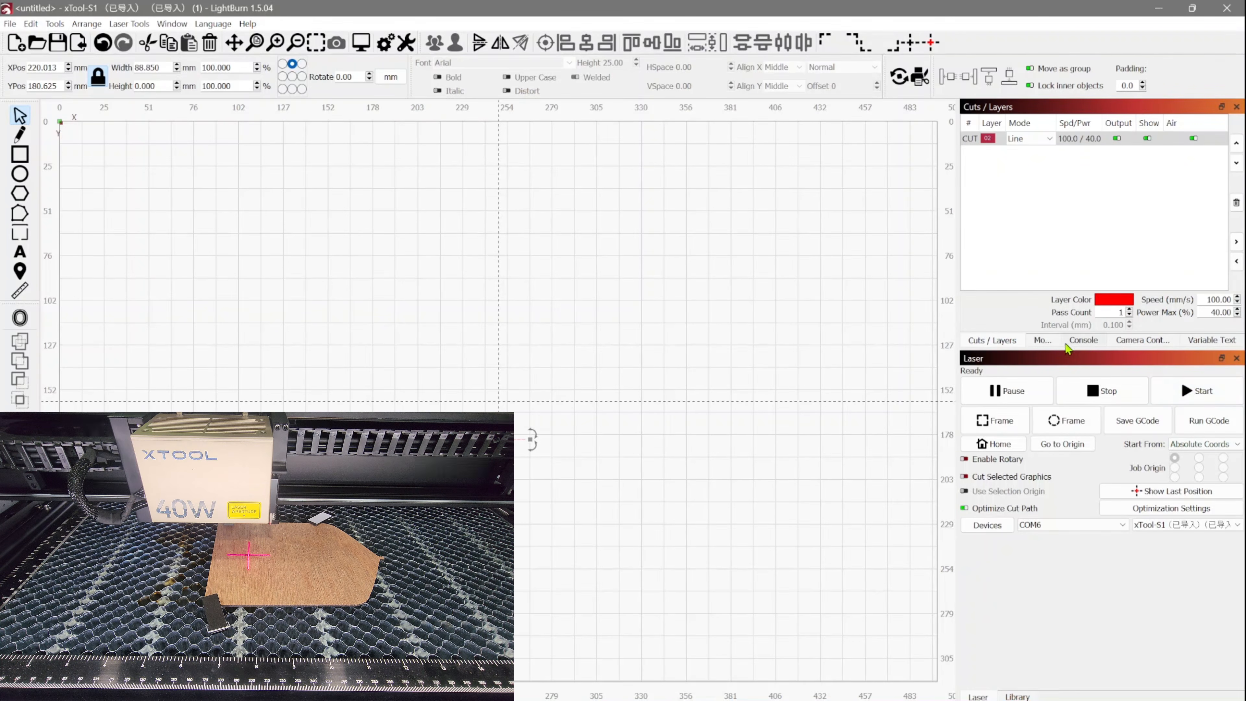
Check that the console's FOCUS macro contains M368, and run it to focus the laser on the material.
left_click(1041, 339)
left_click(1090, 342)
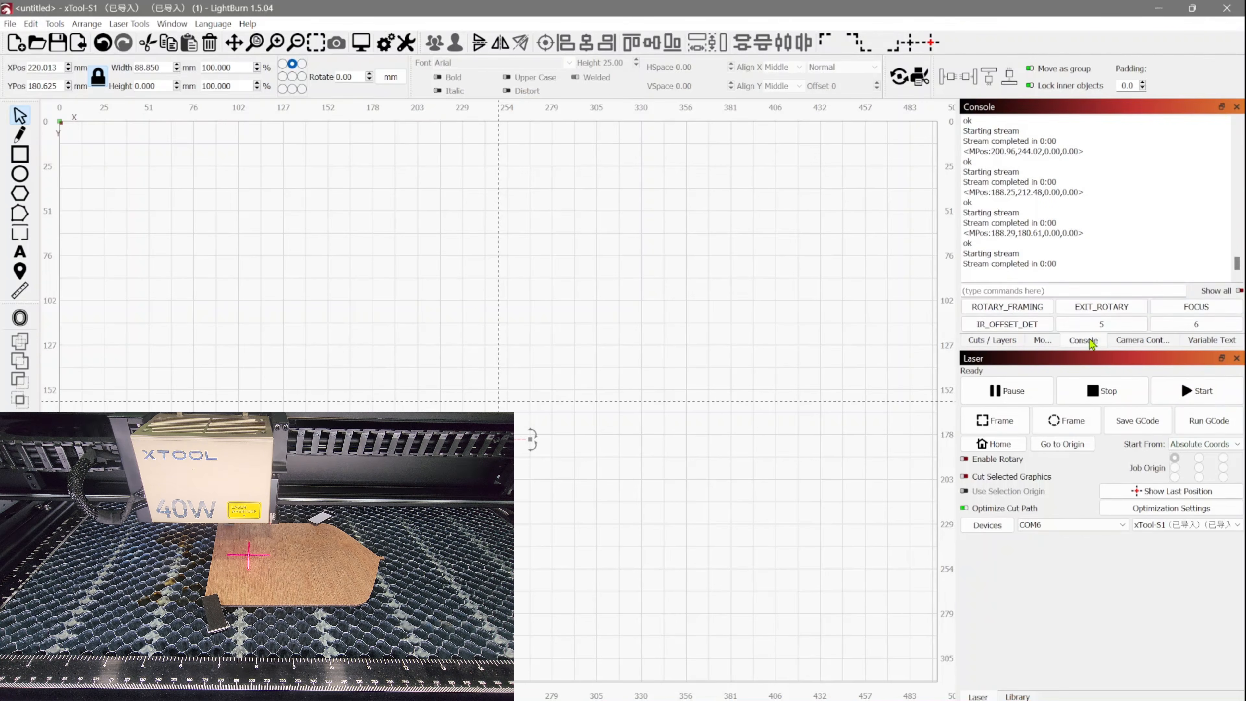
right_click(1193, 309)
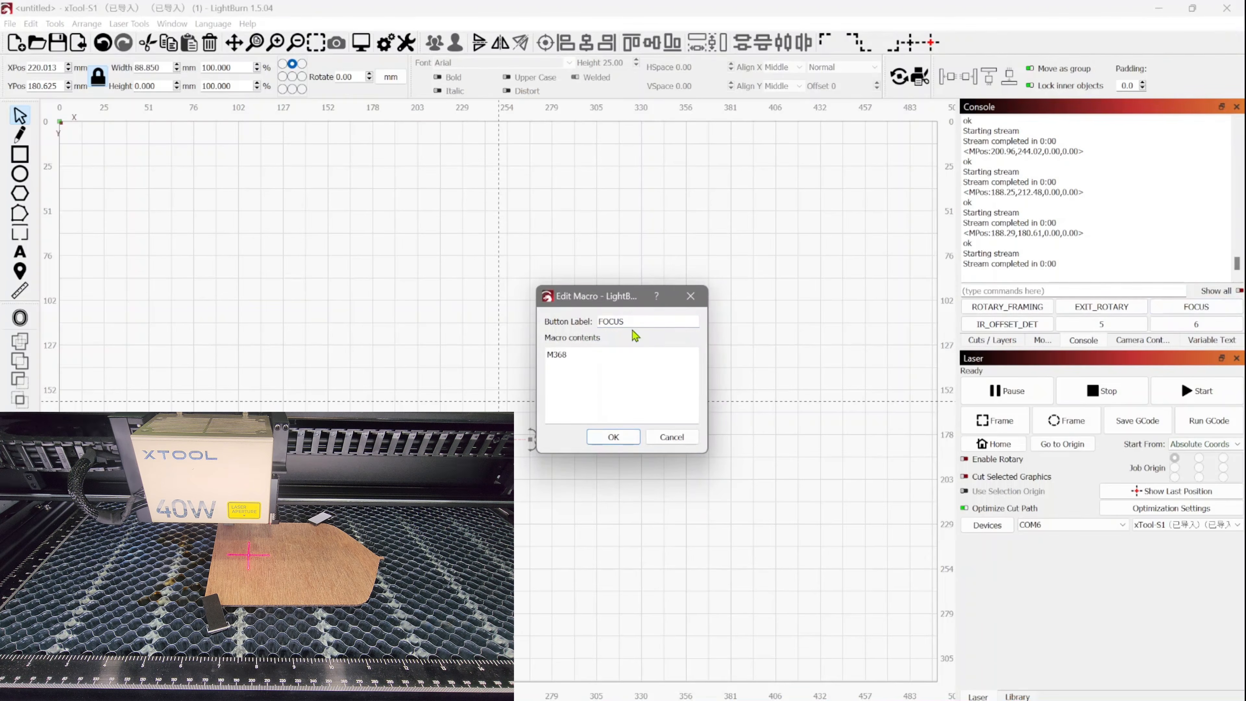
left_click(631, 443)
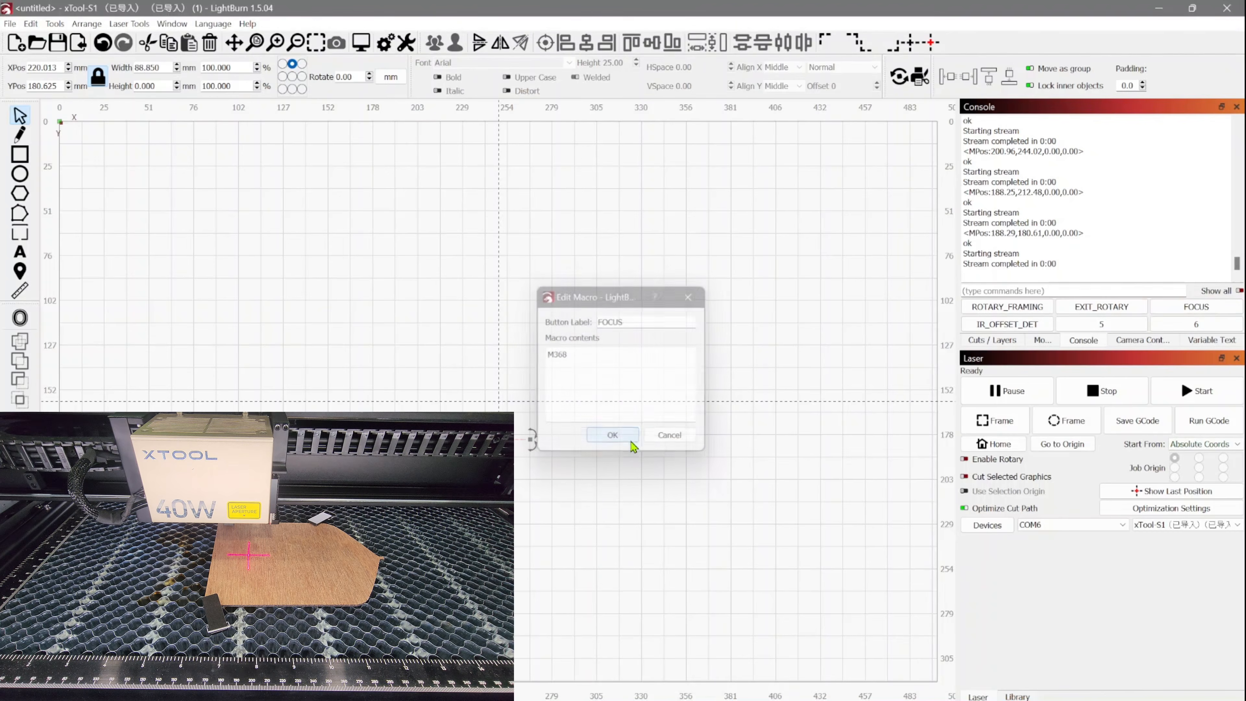
left_click(1199, 307)
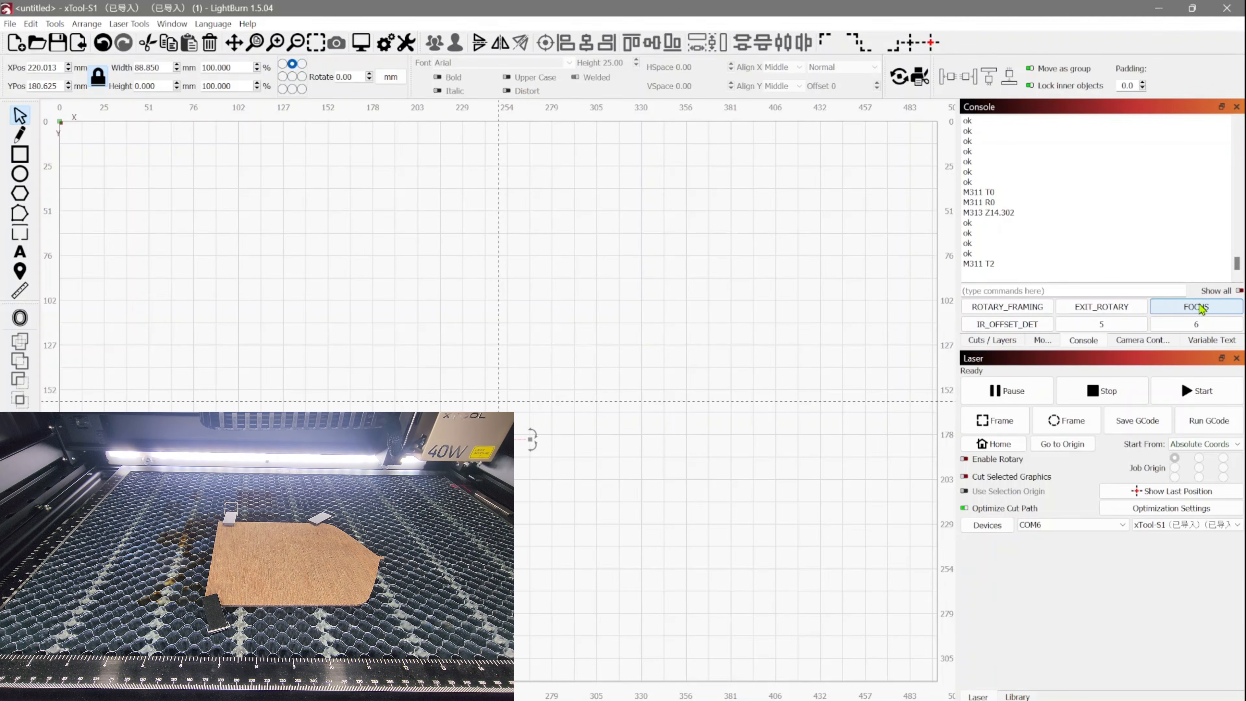
Start the laser job for the line and accept the job checklist confirmation.
left_click(1200, 397)
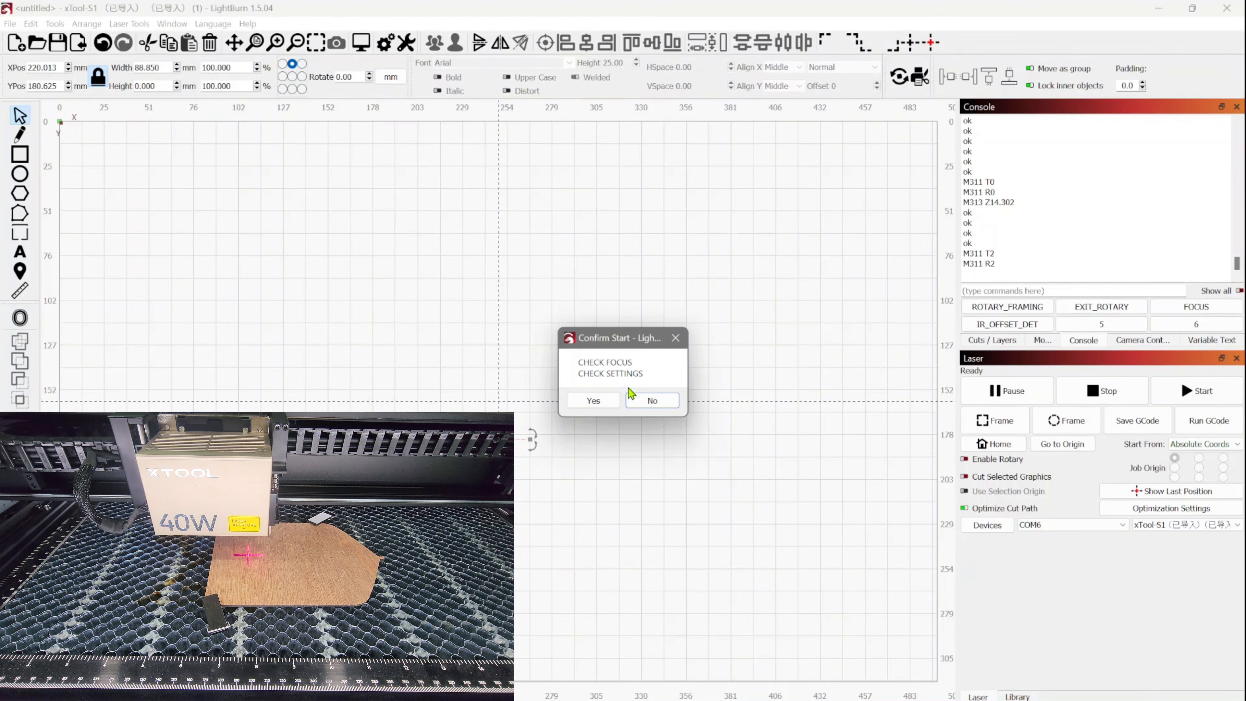
left_click(613, 404)
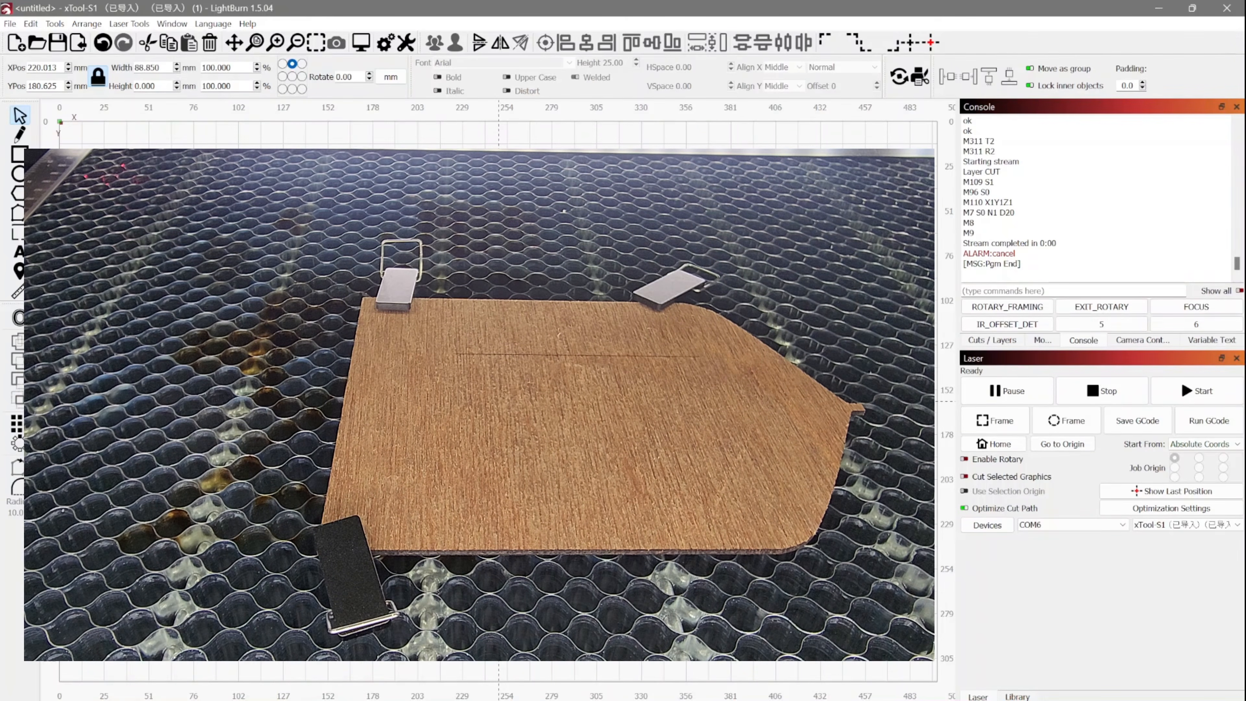
Show the laser movement controls and frame the line again to compare the red cross with the engraved line.
left_click(1041, 341)
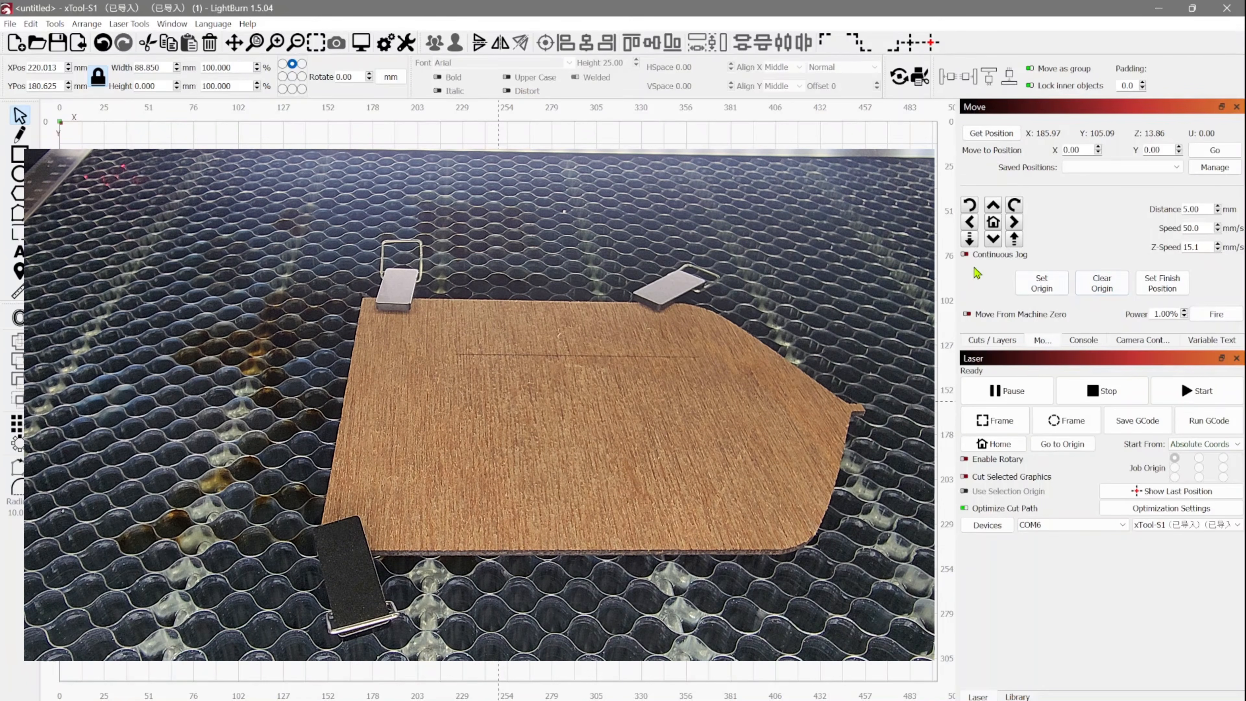
left_click(996, 422)
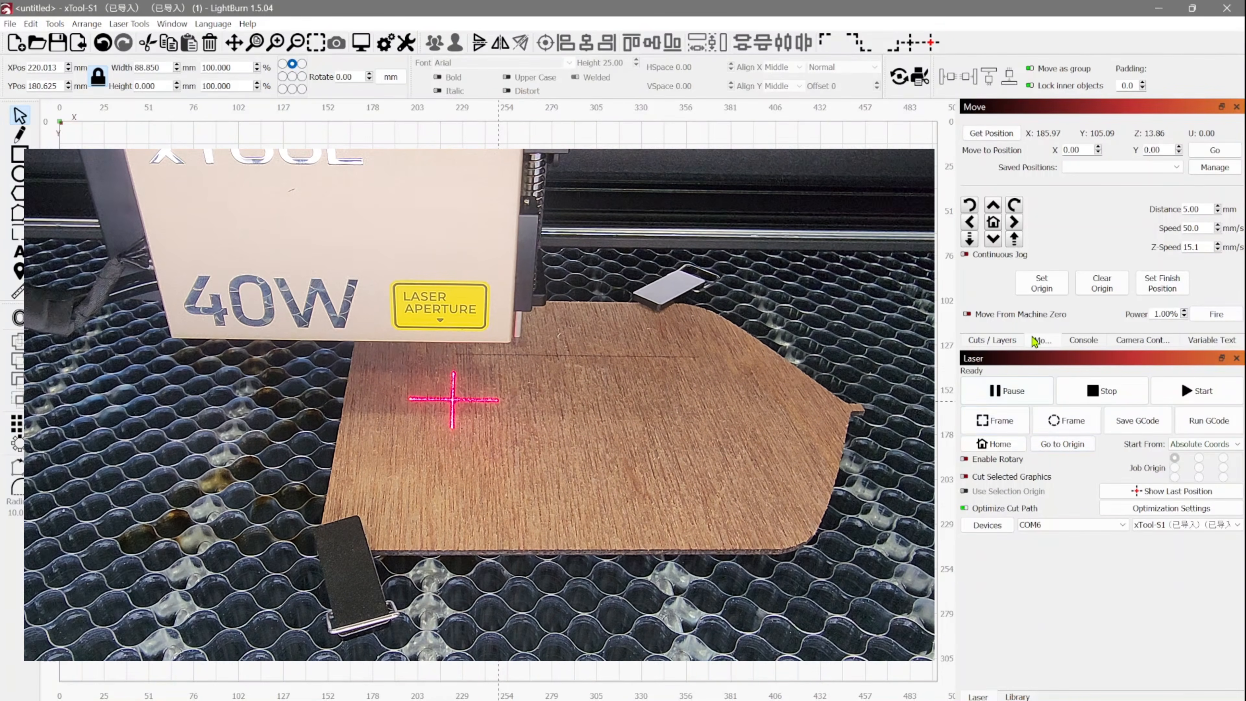
Try jogging the laser head 20 mm toward the back of the bed, and return it by the same distance.
left_click_drag(1204, 209, 1177, 216)
type("20")
left_click(992, 210)
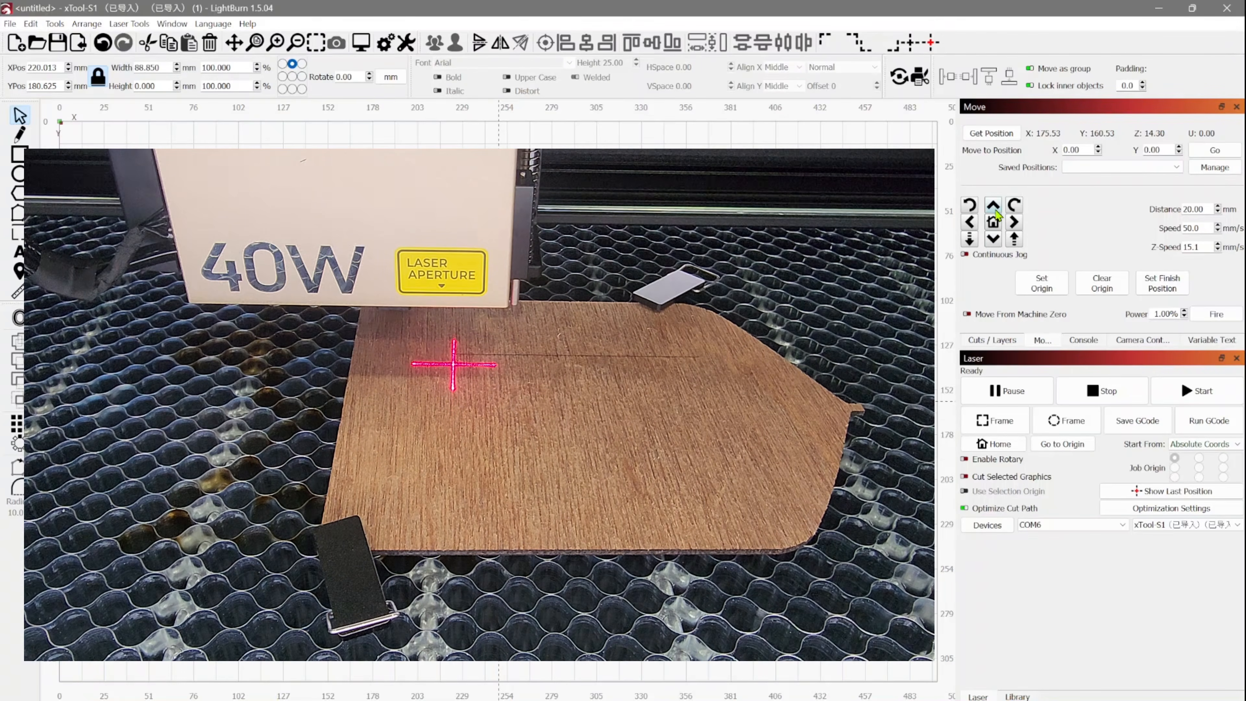
left_click(995, 242)
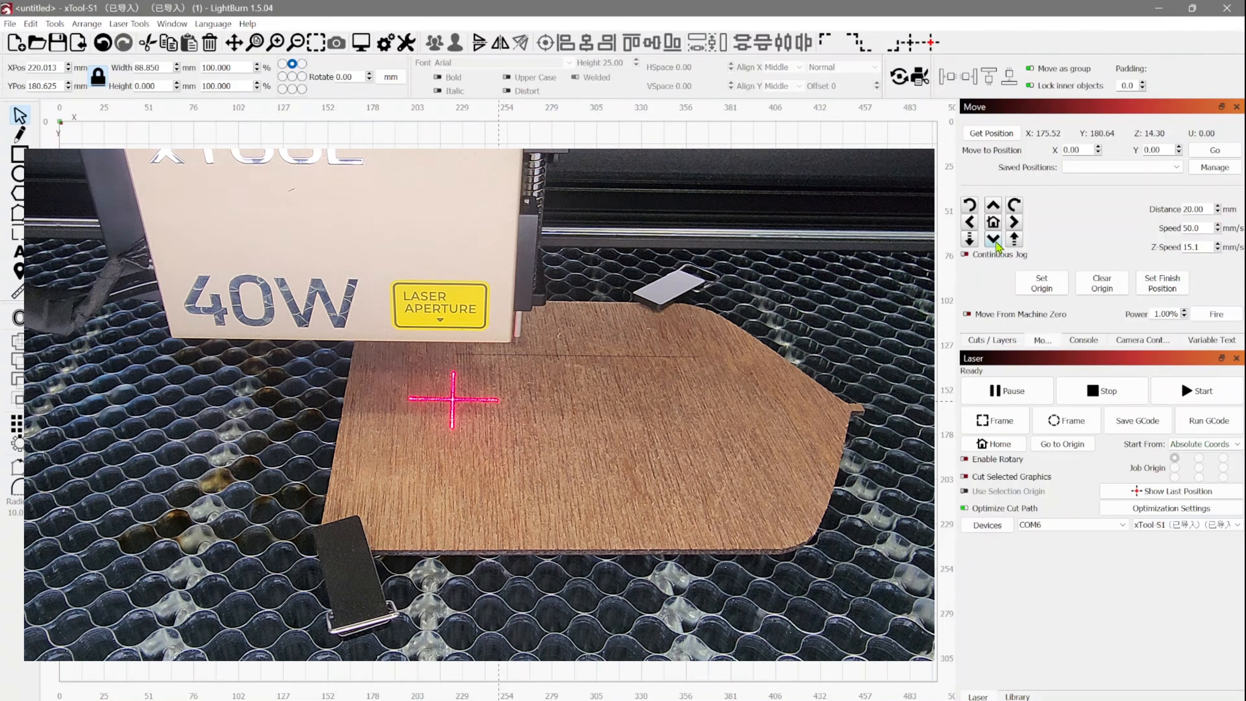
Set the jog distance to 26.25 mm and jog the laser head toward the back, aligning the red cross with the engraved line.
left_click_drag(1207, 209, 1183, 209)
type("26.25")
left_click(994, 208)
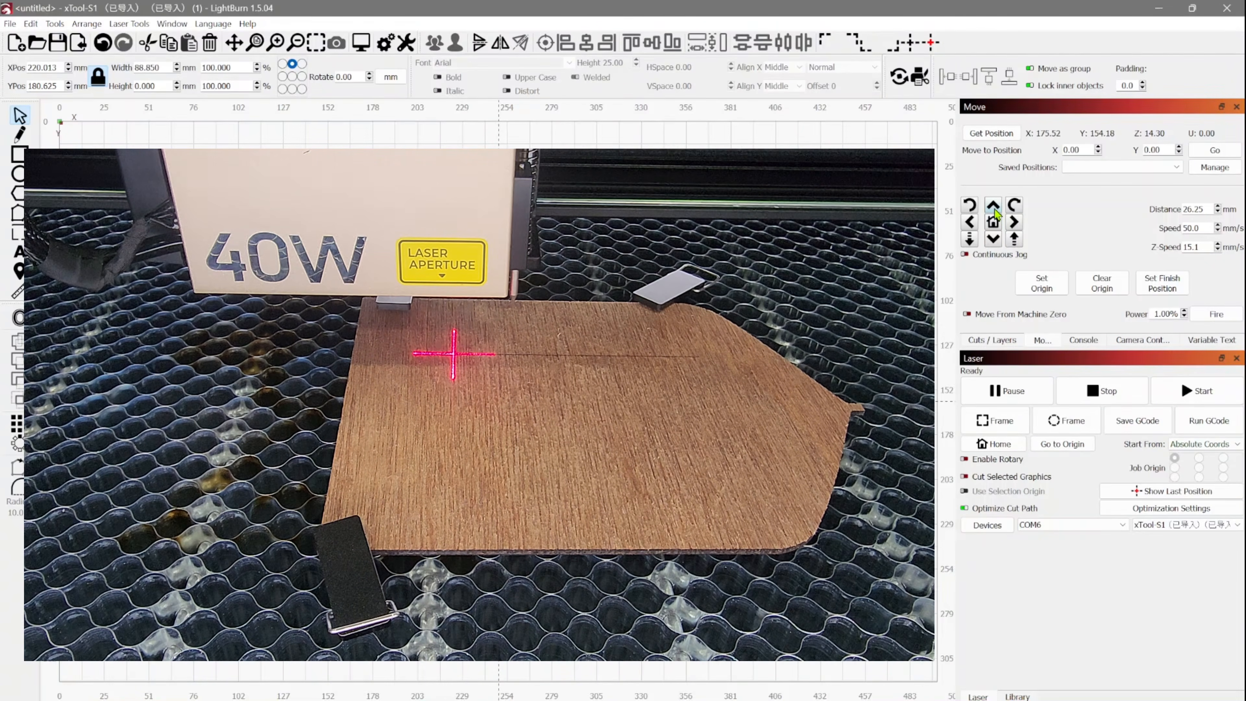
Set the laser pointer's Y offset to 26.25 mm in the device settings and save them.
left_click(406, 43)
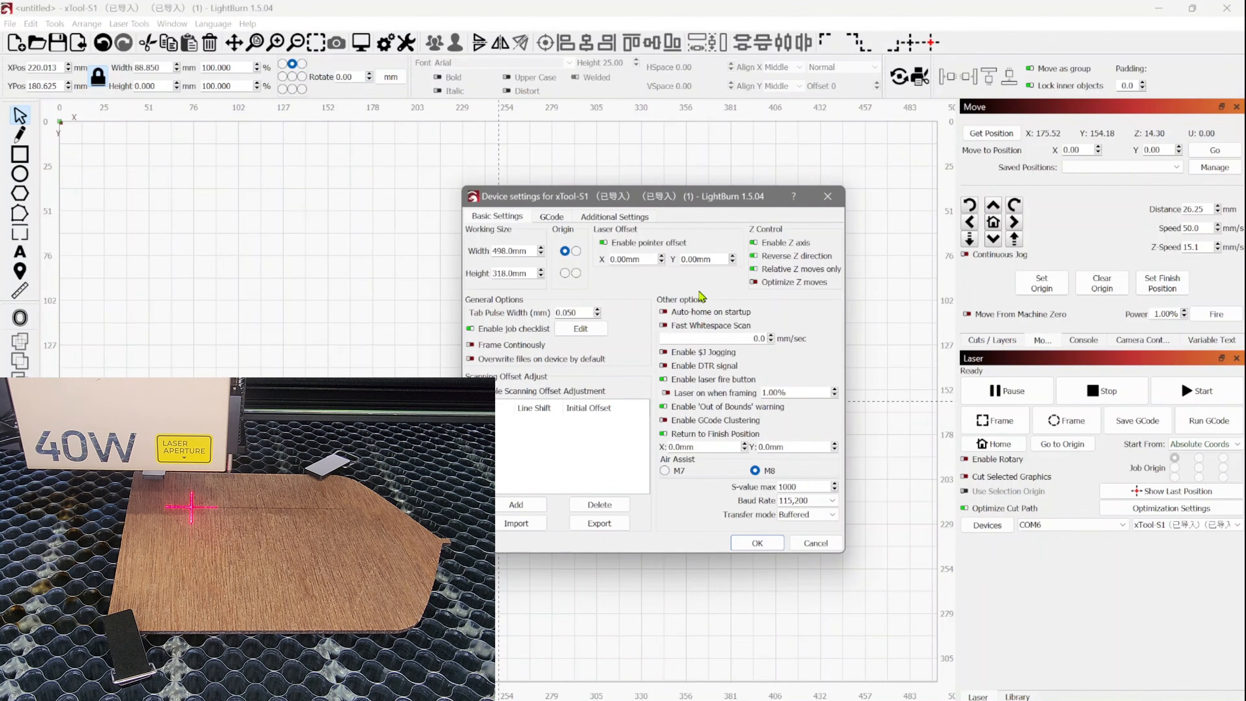
left_click_drag(710, 261, 676, 260)
type("26")
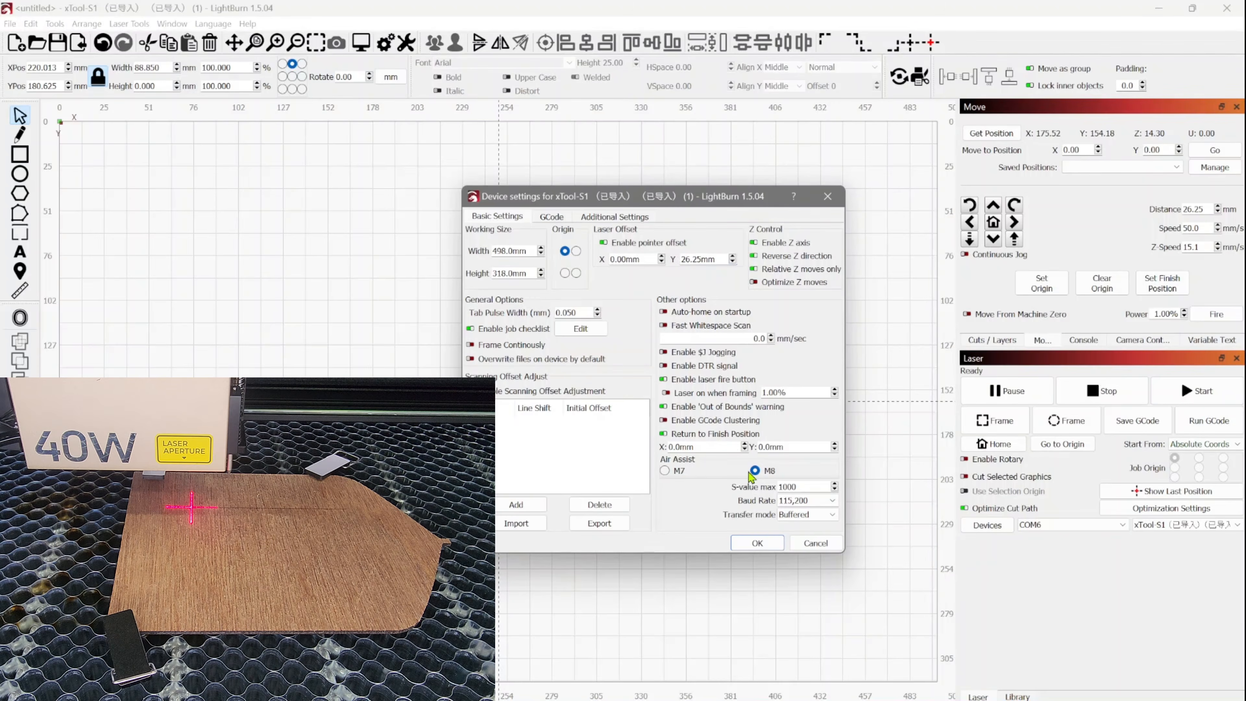
left_click(755, 542)
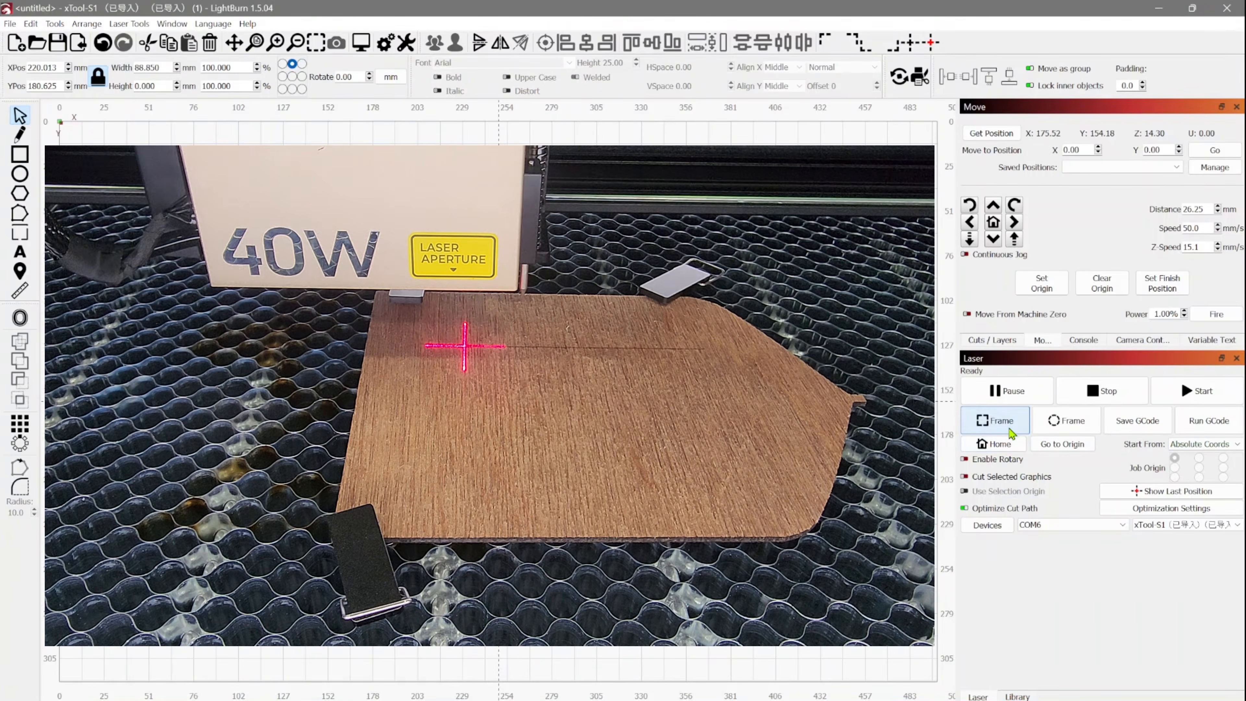
Frame the line with the new pointer offset and run the laser job to engrave it.
left_click(996, 420)
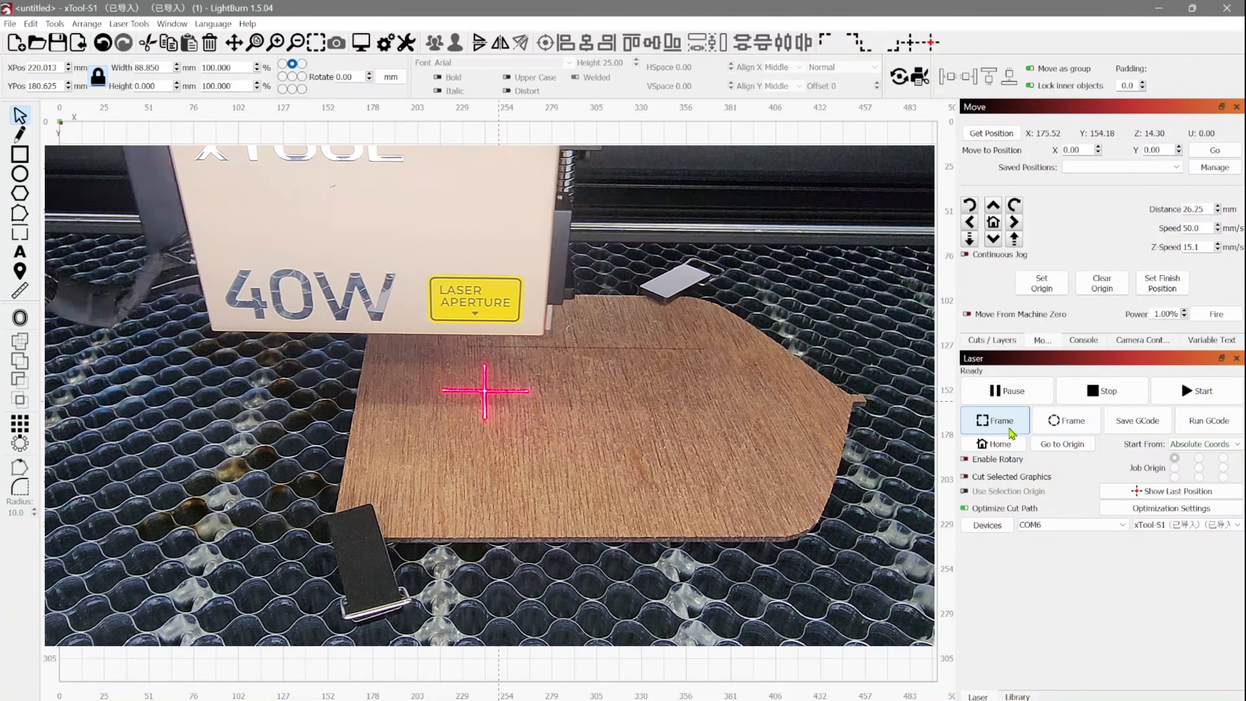
left_click(1199, 393)
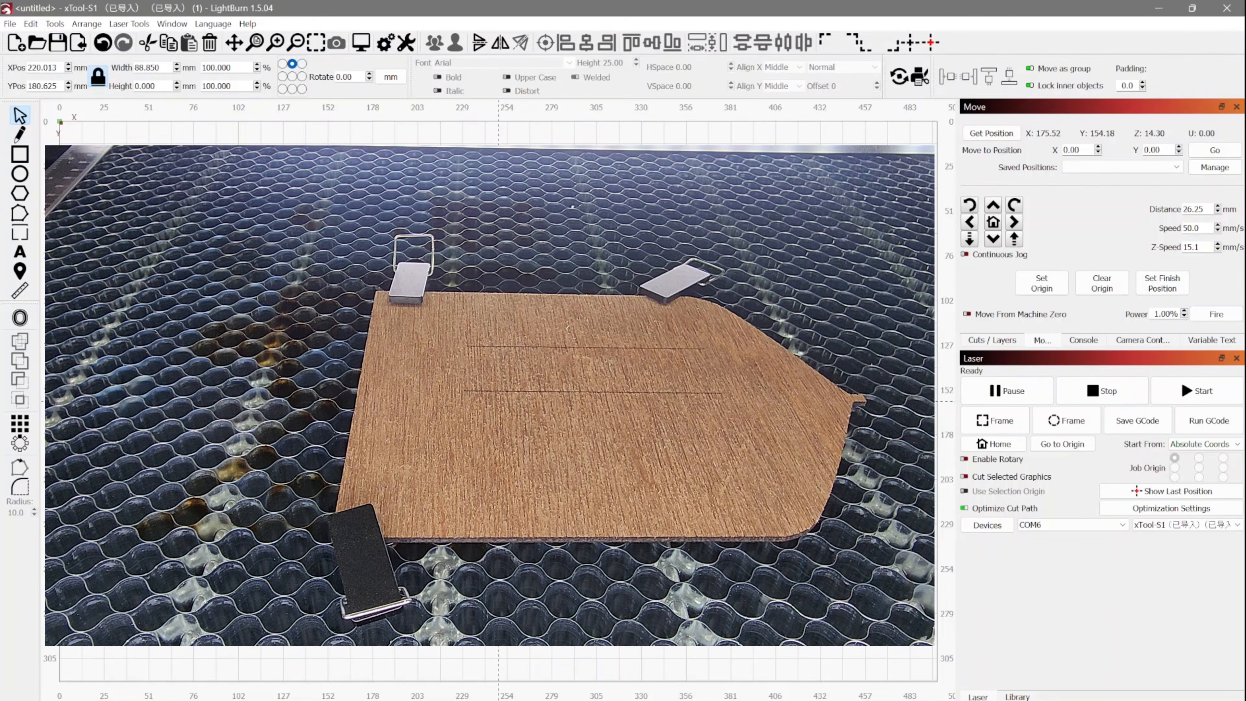
Frame the line once more to check the red cross against the newly engraved line.
left_click(1003, 421)
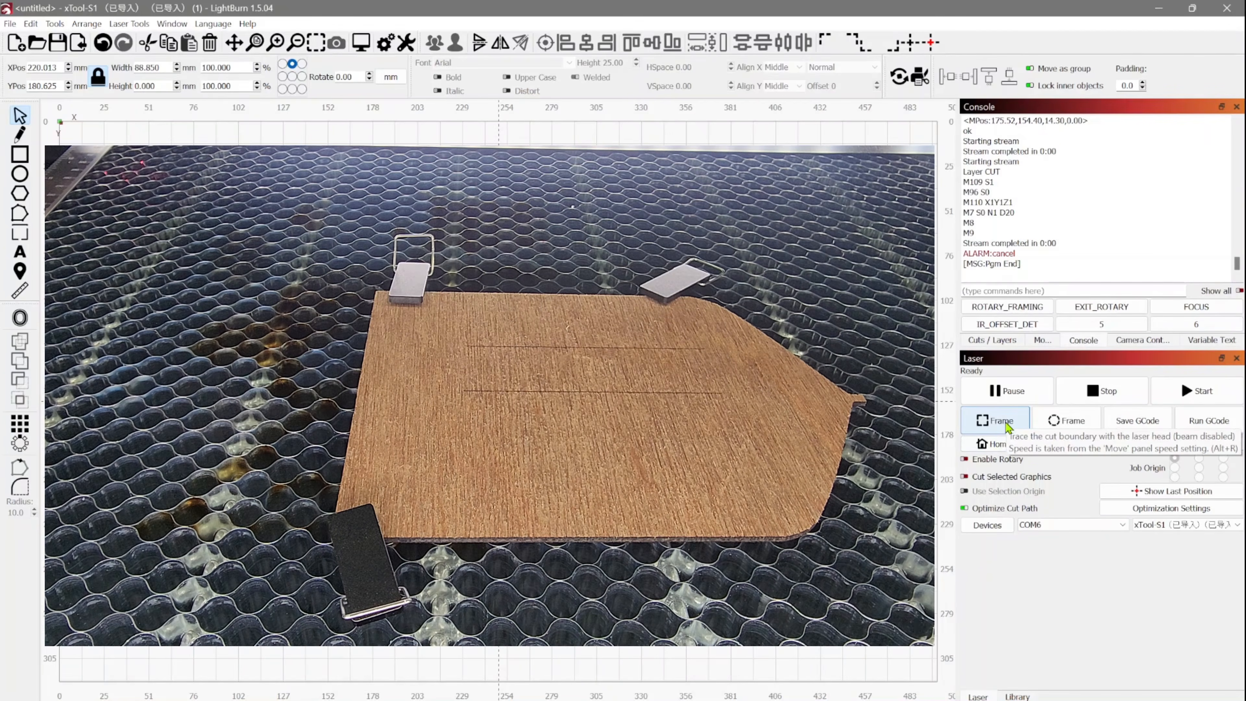
left_click(1005, 422)
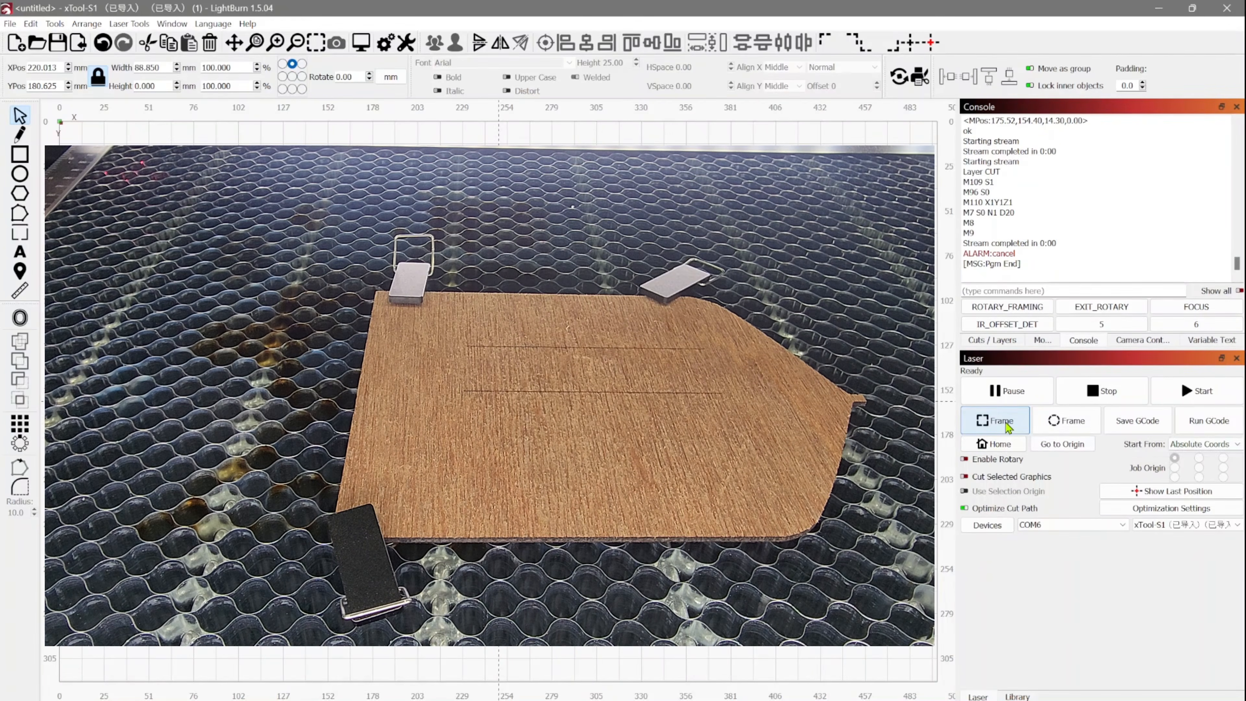